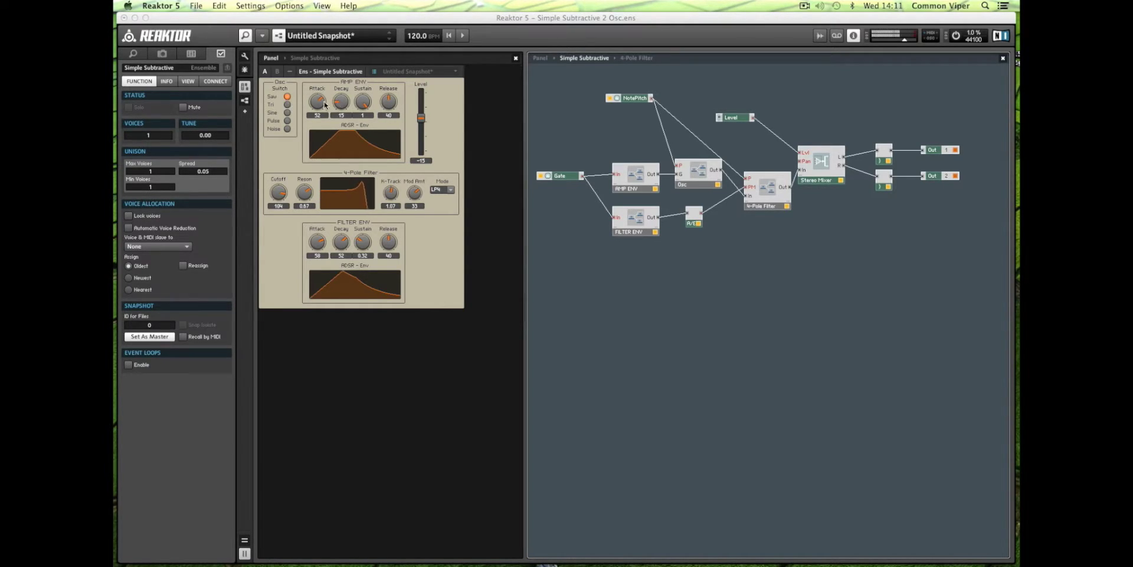
Switch the oscillator waveform to Pulse and lower the 4-Pole Filter cutoff to 67.
{"action": "left_click", "coordinate": [287, 121]}
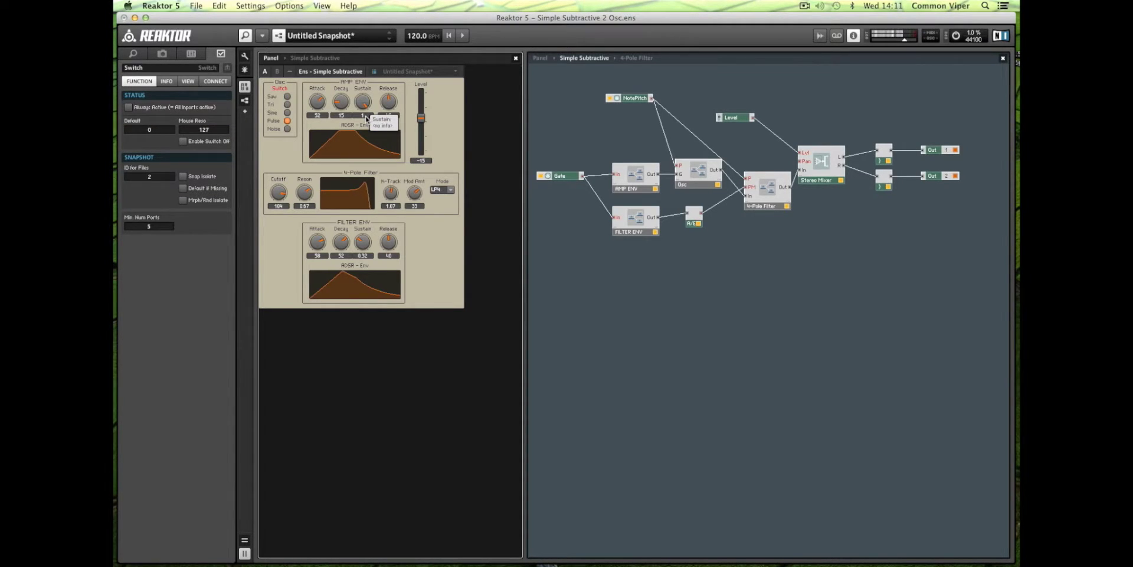
{"action": "left_click_drag", "start_coordinate": [279, 193], "coordinate": [294, 206]}
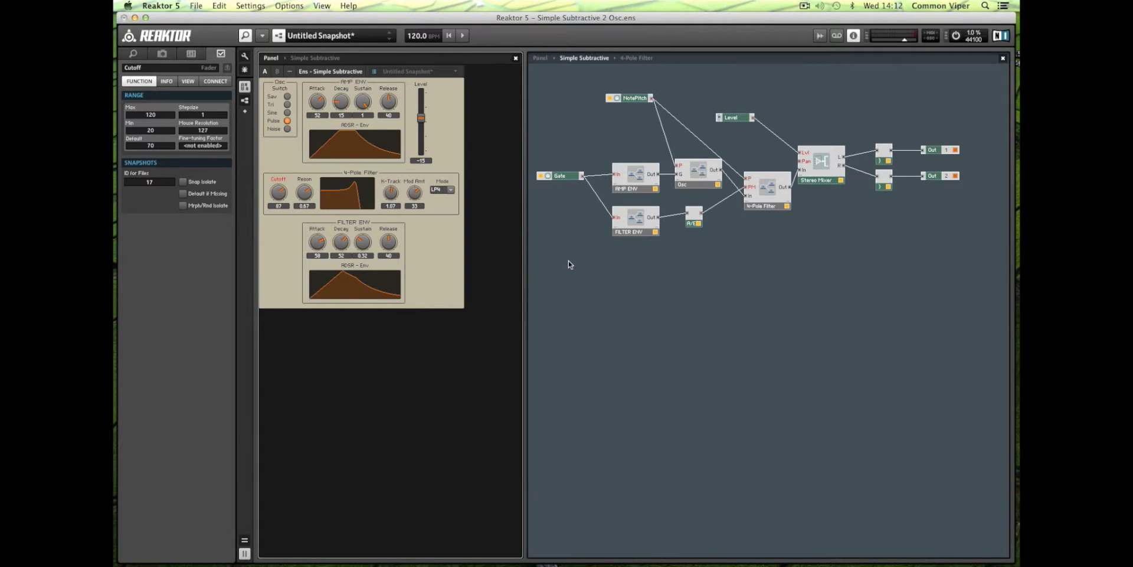
Open the Osc macro's structure and move the P input terminal farther away from the oscillators.
{"action": "left_click", "coordinate": [701, 185]}
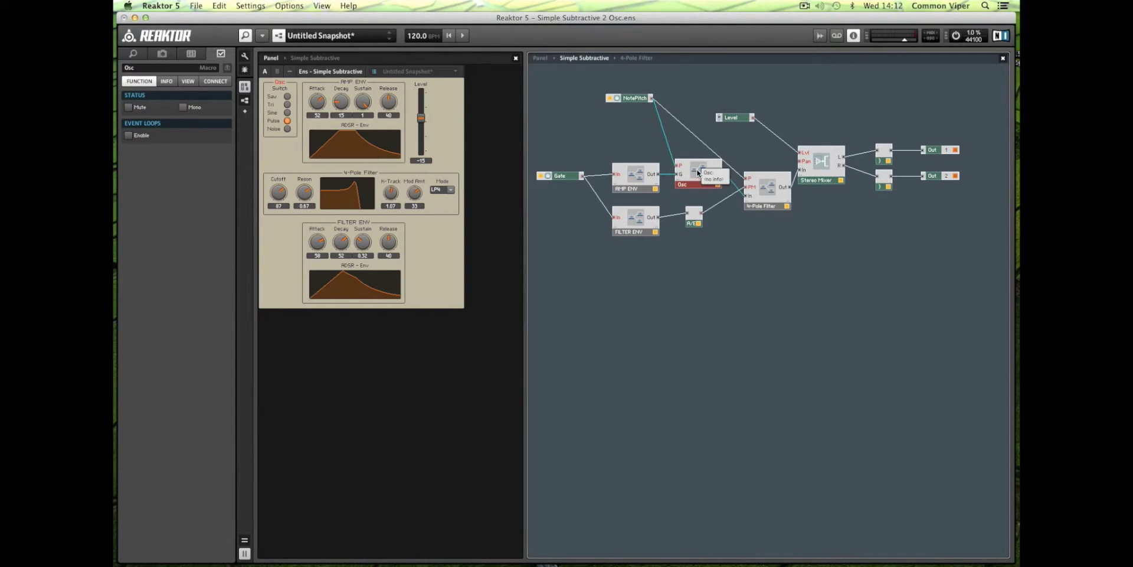
{"action": "double_click", "coordinate": [698, 173]}
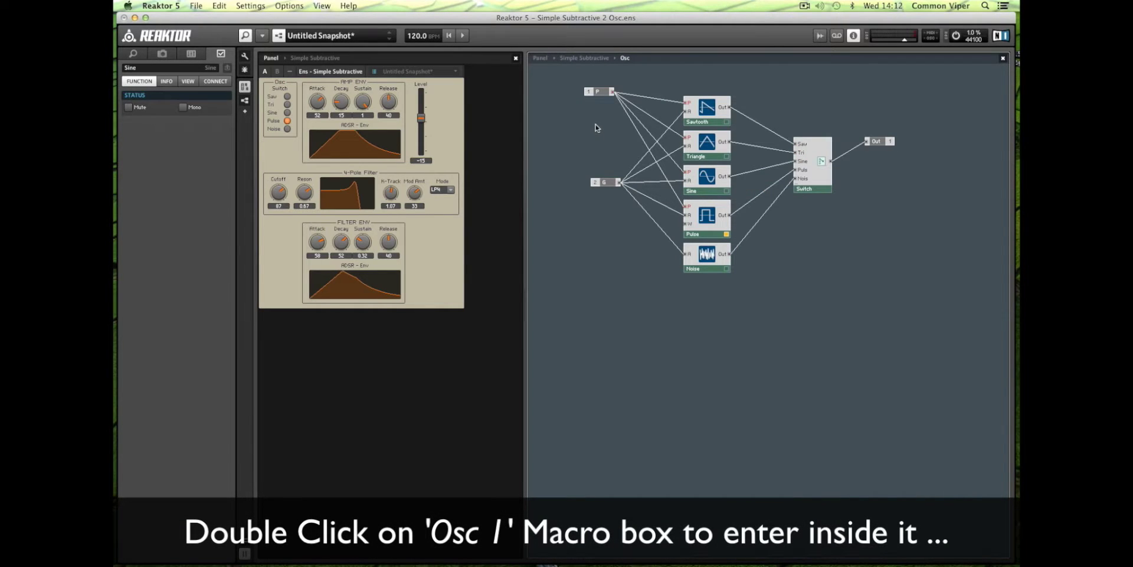
{"action": "left_click_drag", "start_coordinate": [599, 92], "coordinate": [572, 84]}
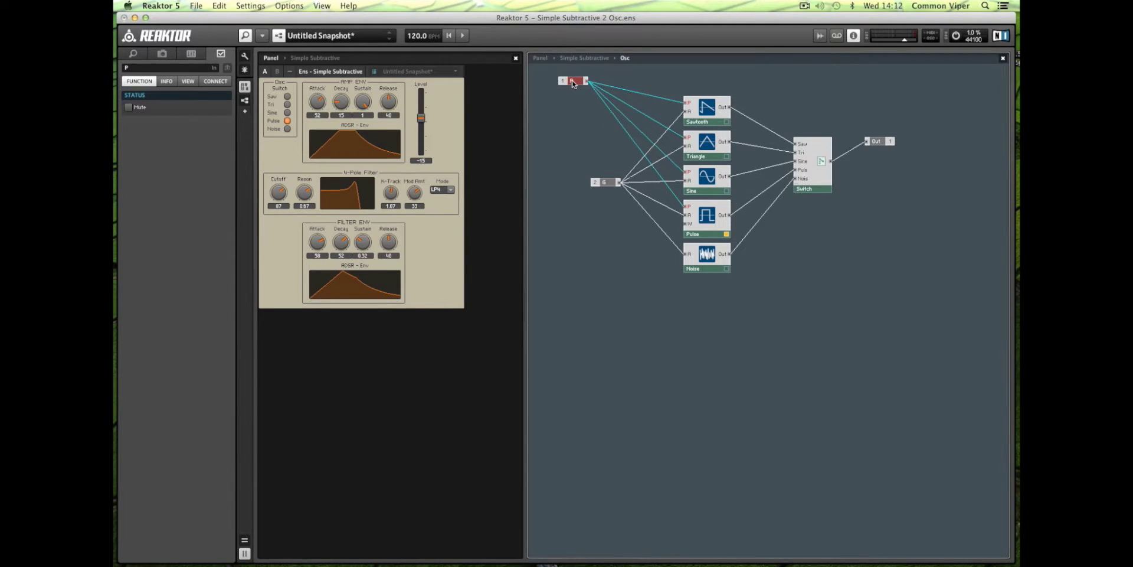
Insert a built-in Math Add module between the P terminal and the oscillators, shifting the terminal to make room.
{"action": "right_click", "coordinate": [564, 108]}
{"action": "mouse_move", "coordinate": [571, 111]}
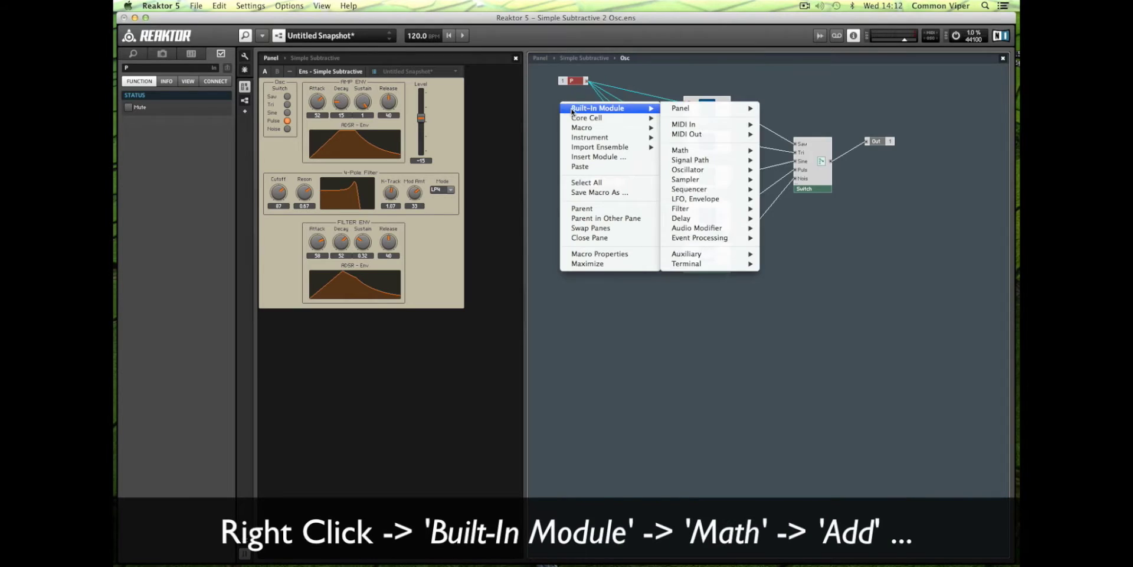
{"action": "mouse_move", "coordinate": [701, 151]}
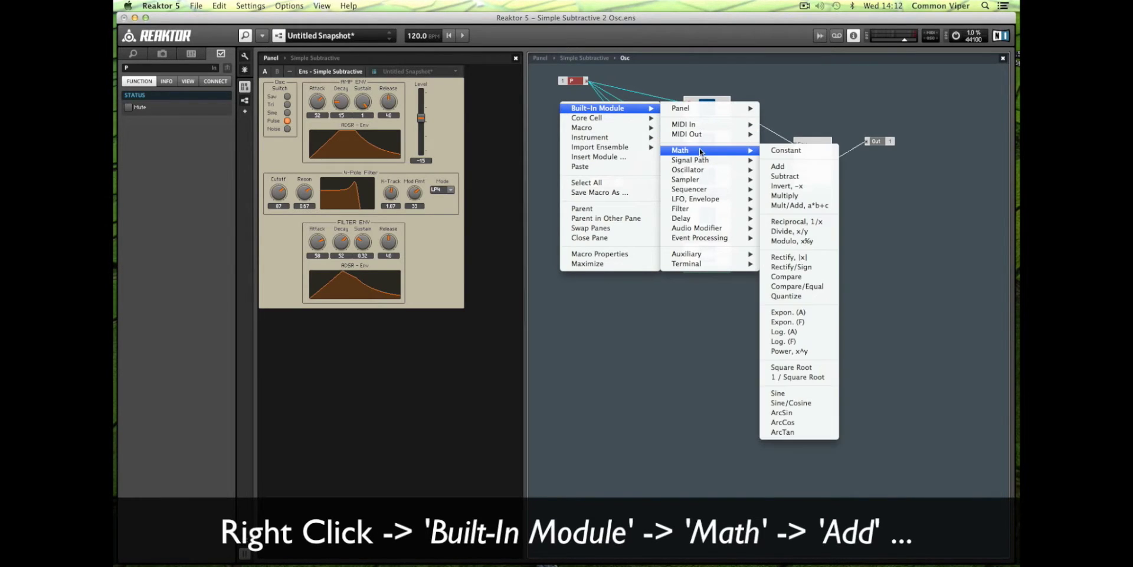
{"action": "left_click", "coordinate": [794, 169]}
{"action": "left_click_drag", "start_coordinate": [572, 132], "coordinate": [593, 131]}
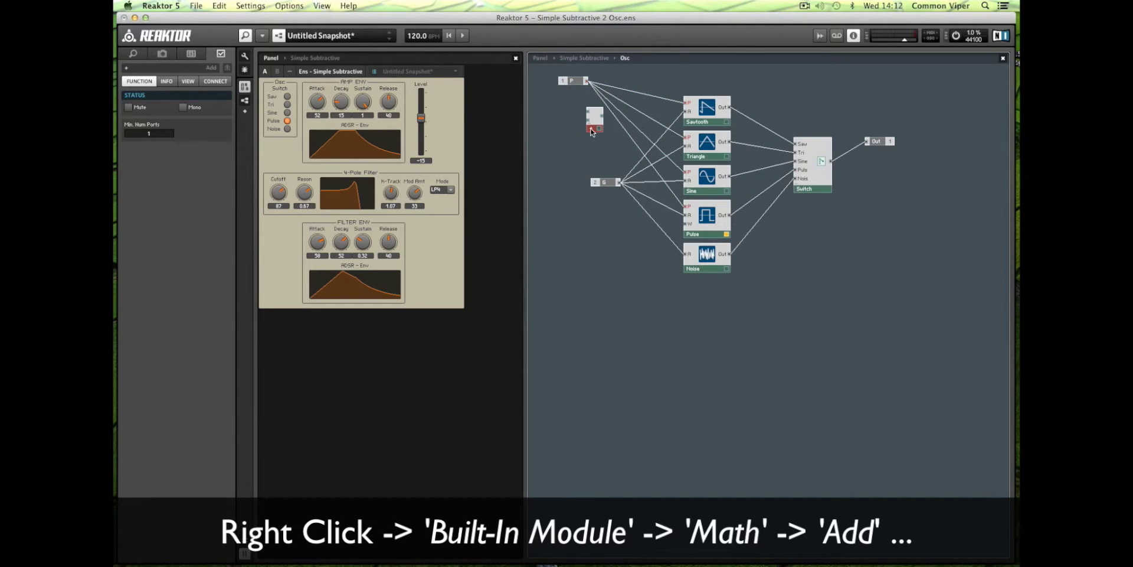
{"action": "left_click_drag", "start_coordinate": [568, 82], "coordinate": [551, 87]}
Wire the Add module's output to the P inputs of Sawtooth, Triangle, Sine and Pulse, and feed the P terminal into Add.
{"action": "left_click_drag", "start_coordinate": [602, 121], "coordinate": [687, 103]}
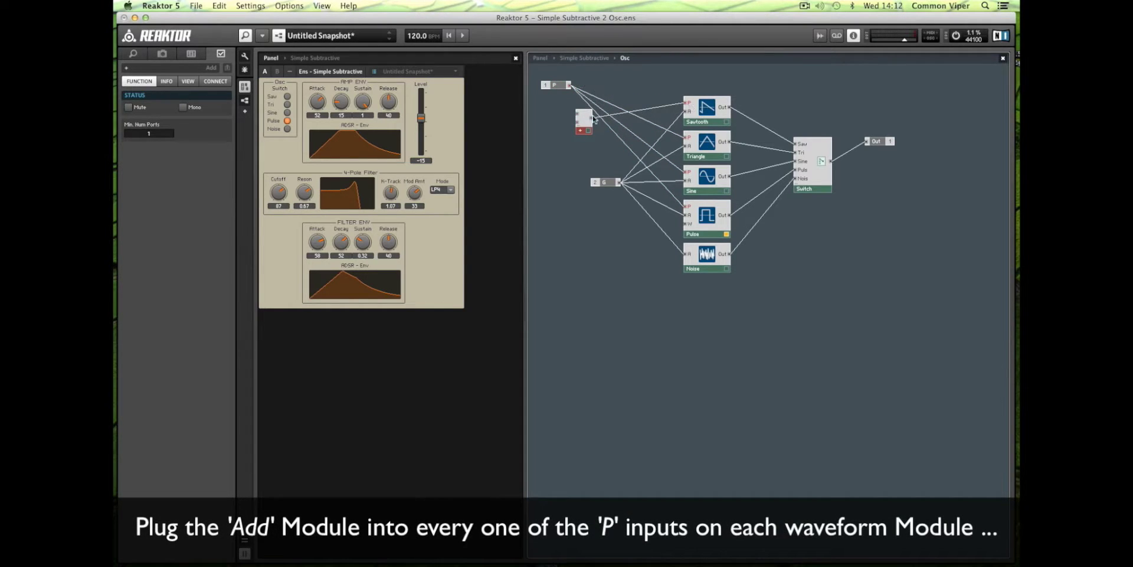
{"action": "left_click_drag", "start_coordinate": [590, 121], "coordinate": [688, 138]}
{"action": "left_click_drag", "start_coordinate": [590, 120], "coordinate": [687, 172]}
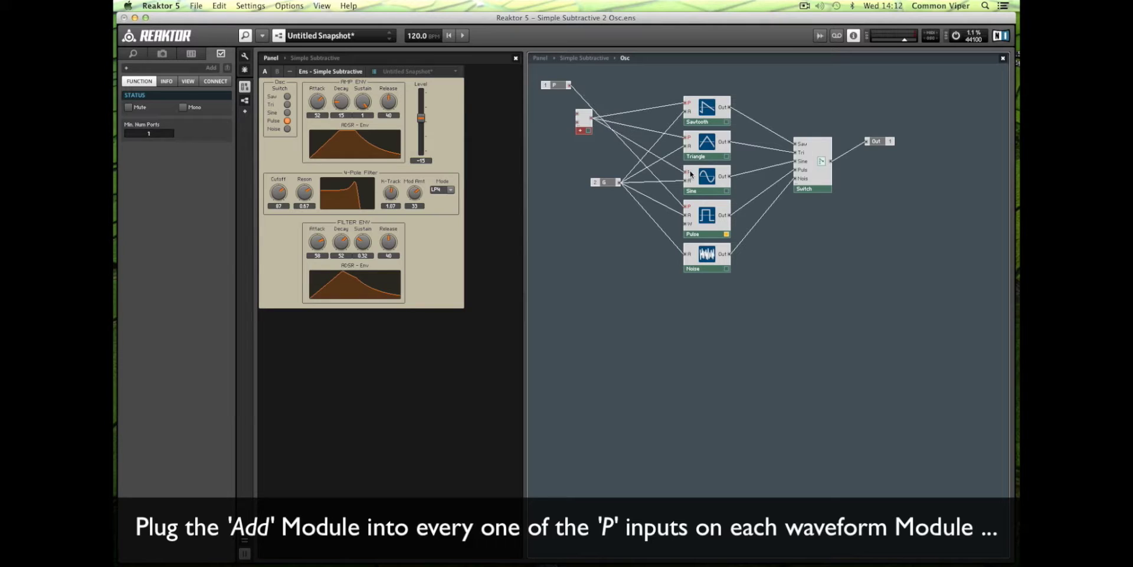
{"action": "left_click_drag", "start_coordinate": [592, 121], "coordinate": [687, 206]}
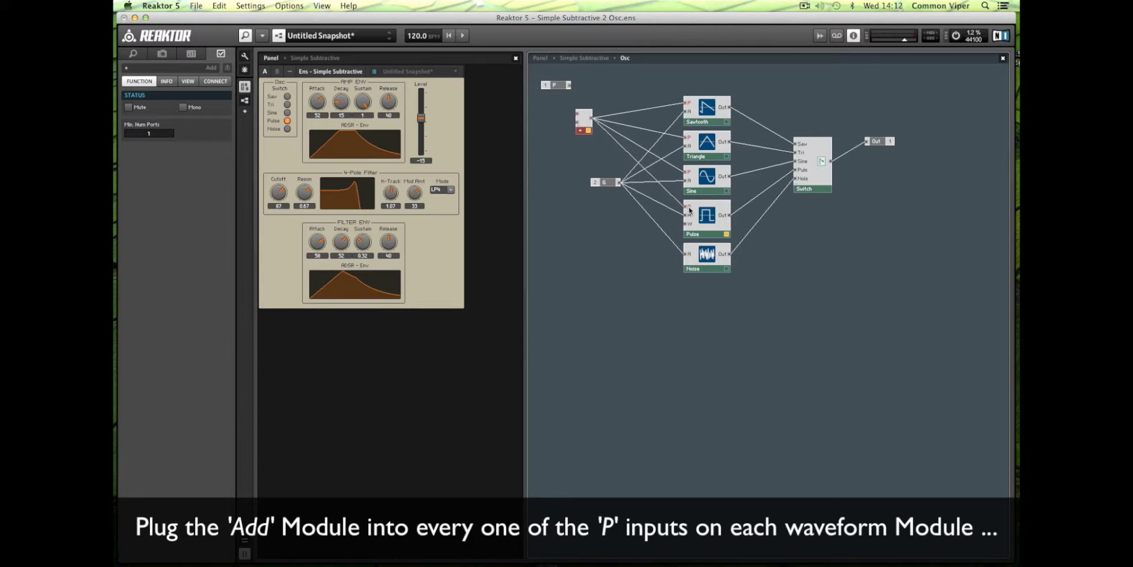
{"action": "left_click", "coordinate": [555, 88]}
{"action": "left_click_drag", "start_coordinate": [555, 88], "coordinate": [586, 130]}
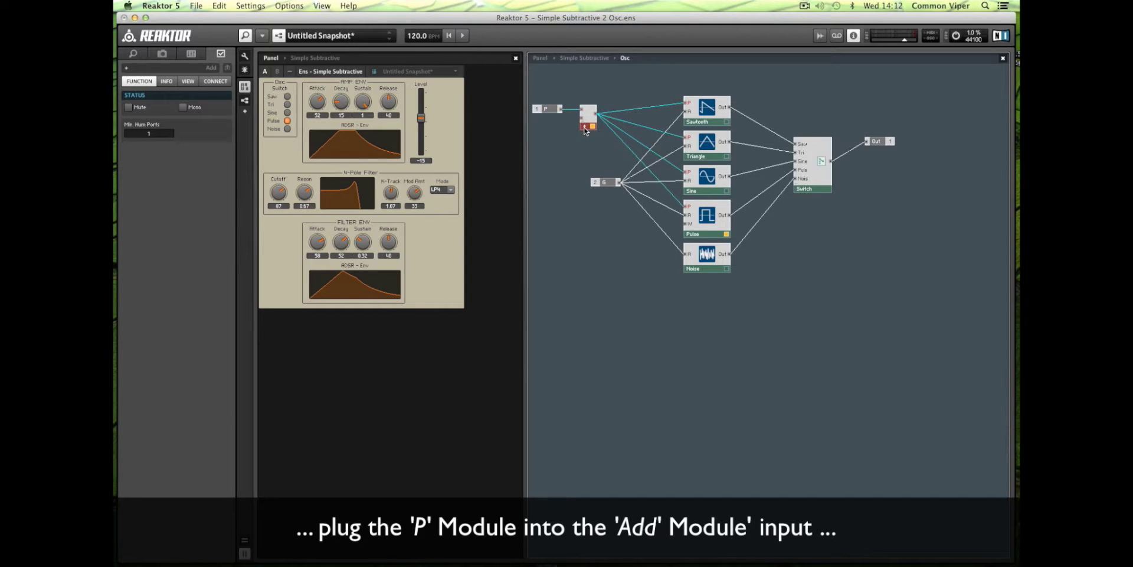
Insert a built-in panel Knob below the P terminal and connect it to the Add module's second input.
{"action": "right_click", "coordinate": [546, 126]}
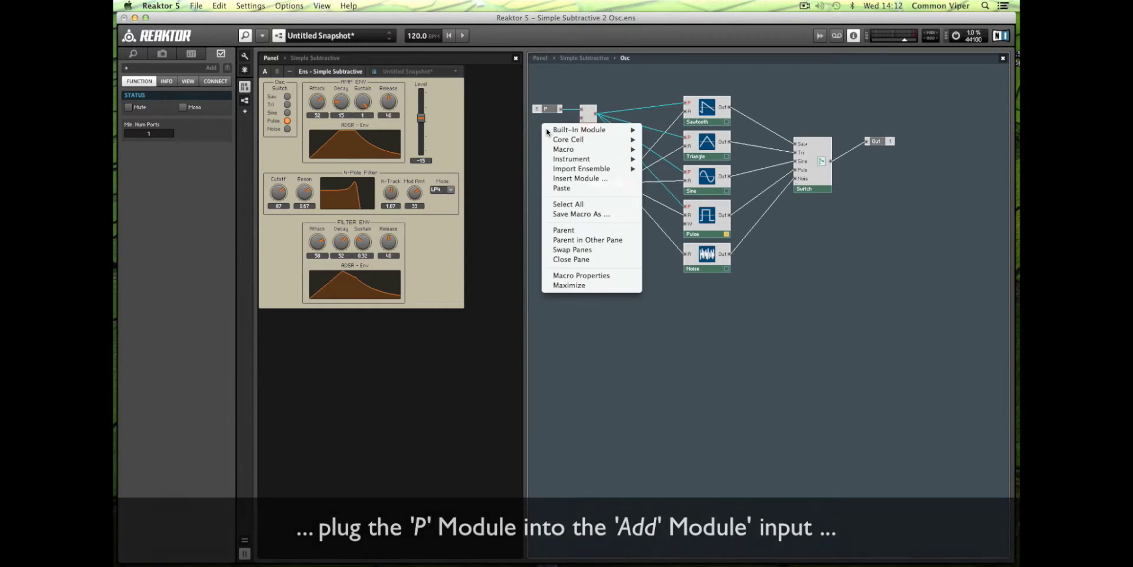
{"action": "mouse_move", "coordinate": [587, 131]}
{"action": "mouse_move", "coordinate": [664, 132]}
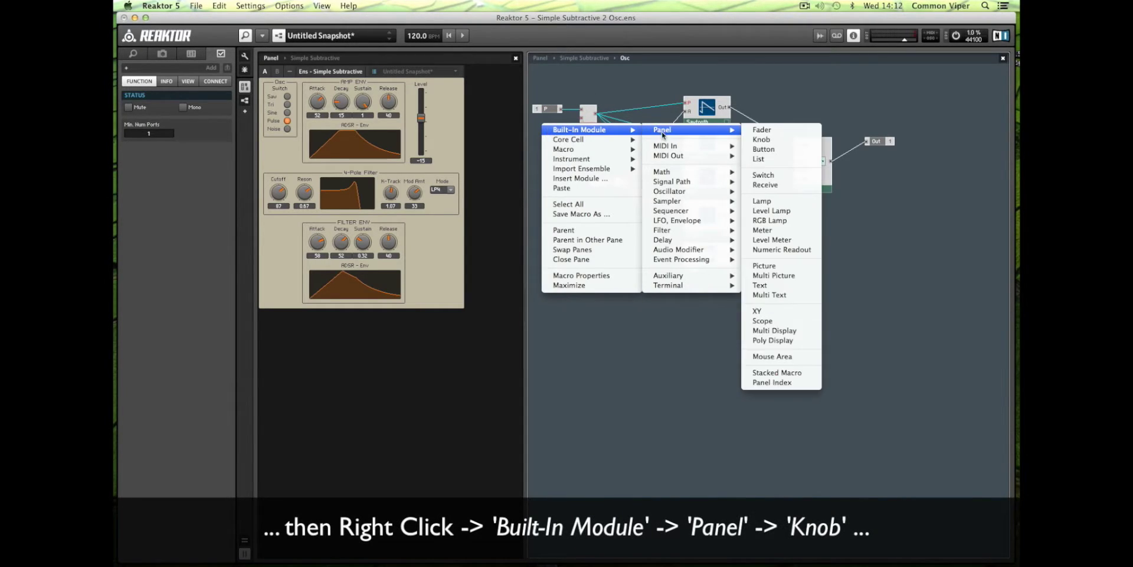
{"action": "left_click", "coordinate": [762, 139]}
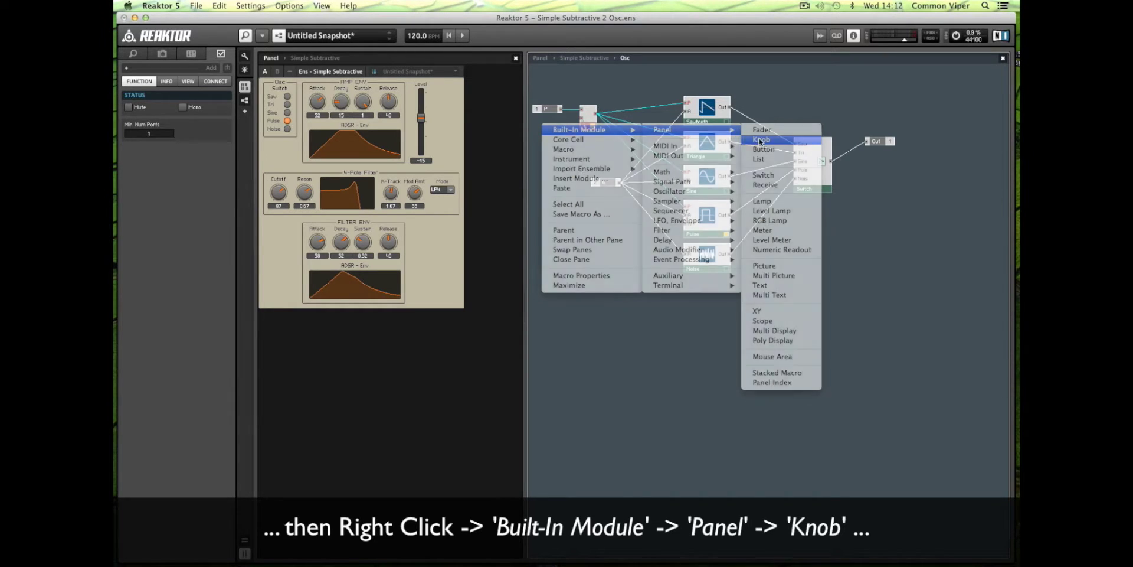
{"action": "left_click_drag", "start_coordinate": [554, 131], "coordinate": [589, 120]}
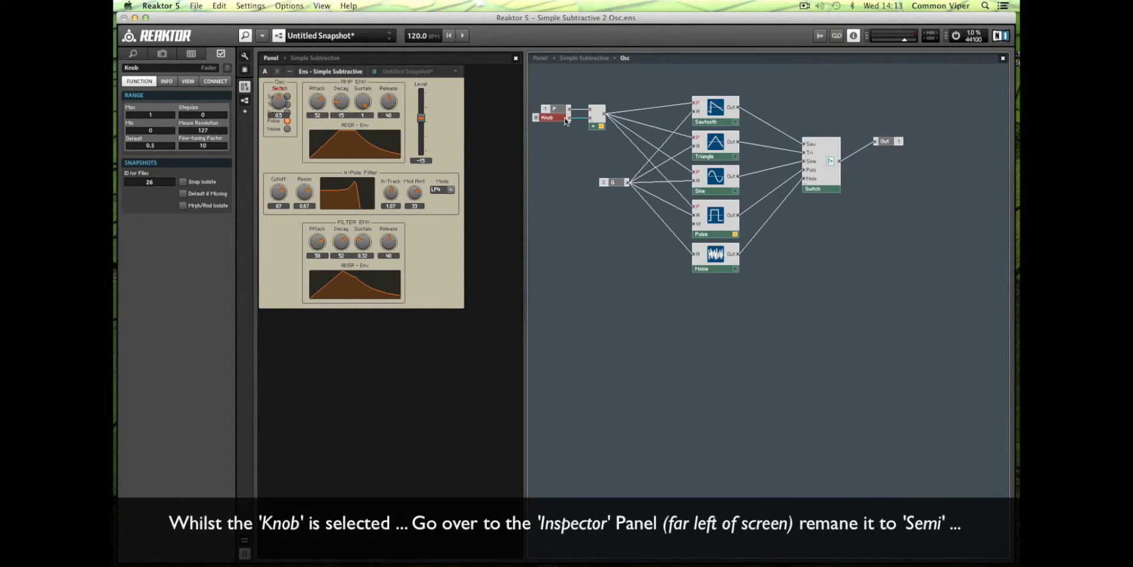
Rename the new knob Semi.
{"action": "left_click", "coordinate": [221, 51]}
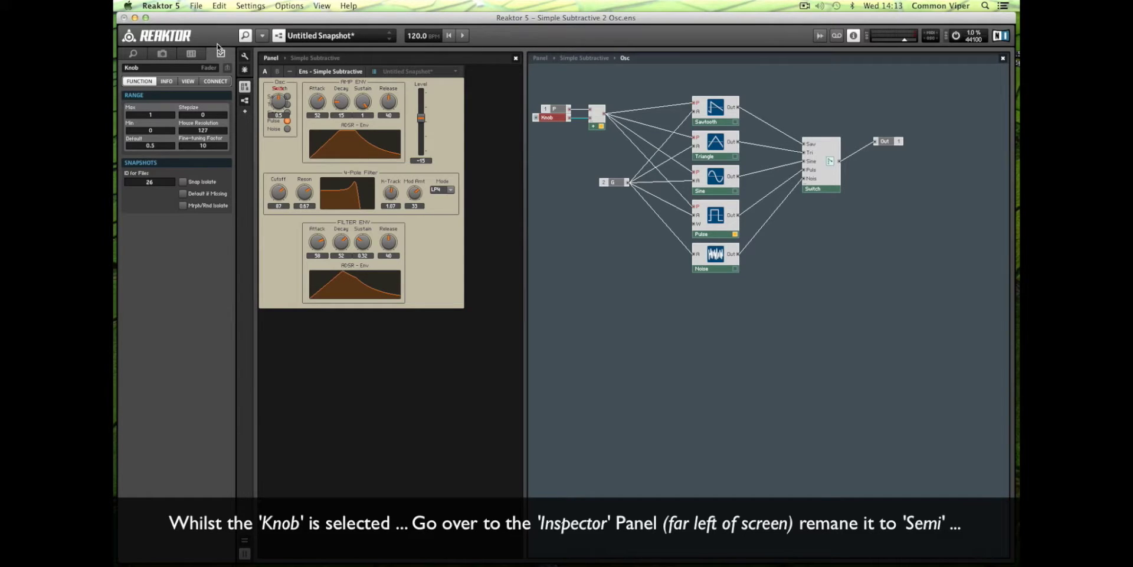
{"action": "double_click", "coordinate": [120, 67]}
{"action": "type", "text": "Semi"}
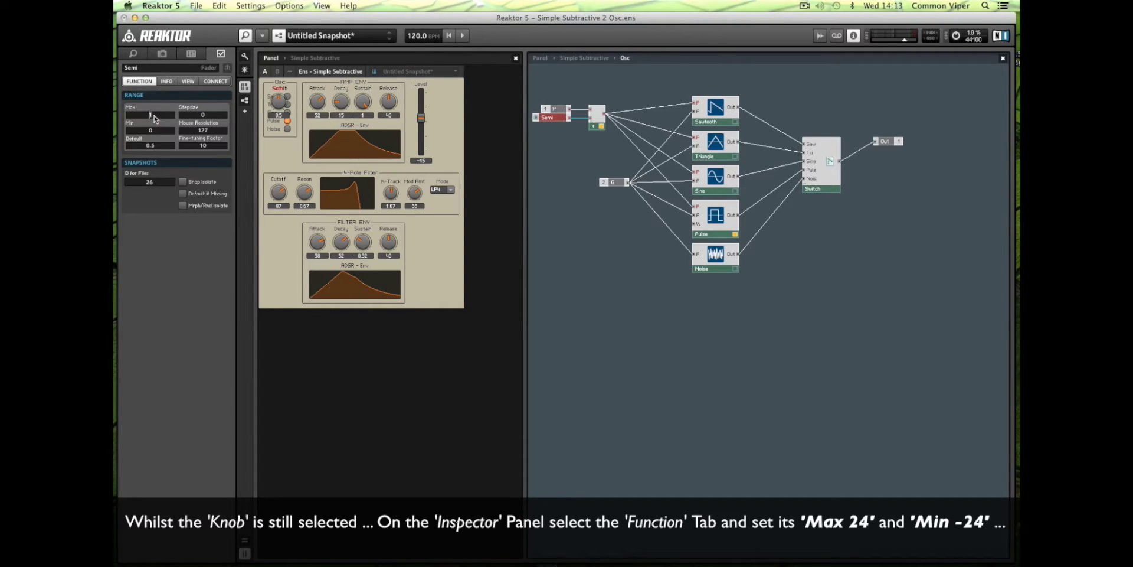
Set the Semi knob's range to Max 24 and Min -24 with a step size of 1.
{"action": "type", "text": "4"}
{"action": "double_click", "coordinate": [160, 130]}
{"action": "type", "text": "-24"}
{"action": "key", "text": "Return"}
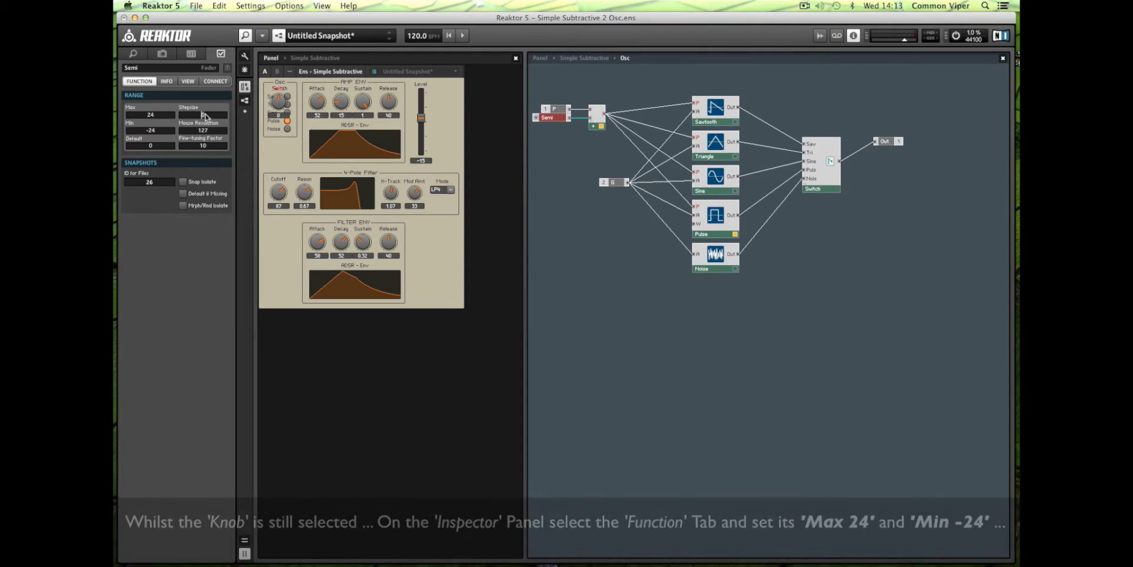
{"action": "double_click", "coordinate": [226, 115]}
{"action": "type", "text": "1"}
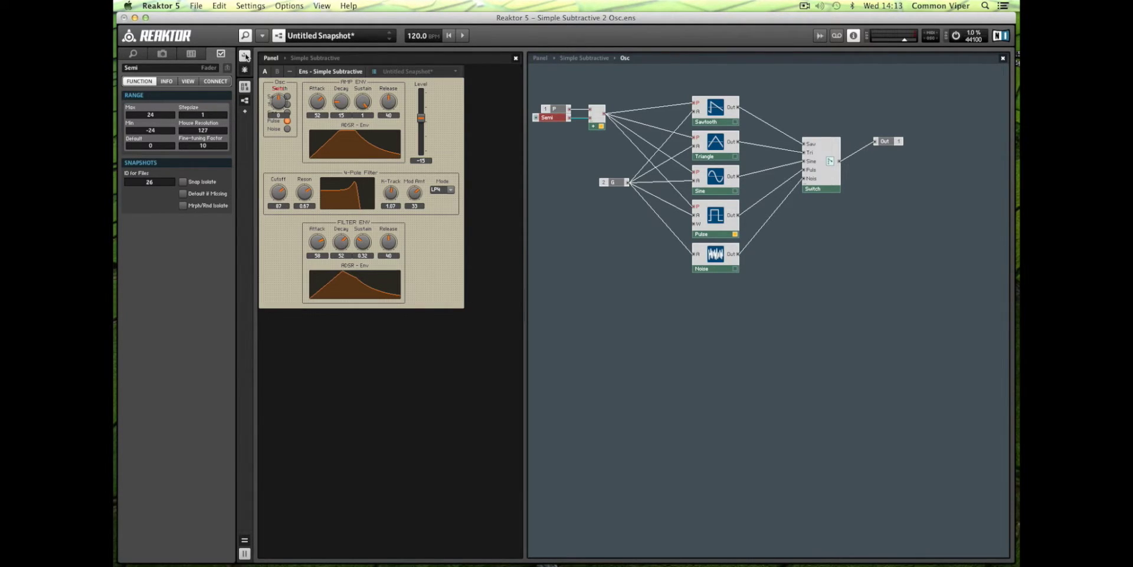
Move the Semi knob below the waveform switch in the Osc section of the instrument panel.
{"action": "left_click_drag", "start_coordinate": [279, 106], "coordinate": [280, 155]}
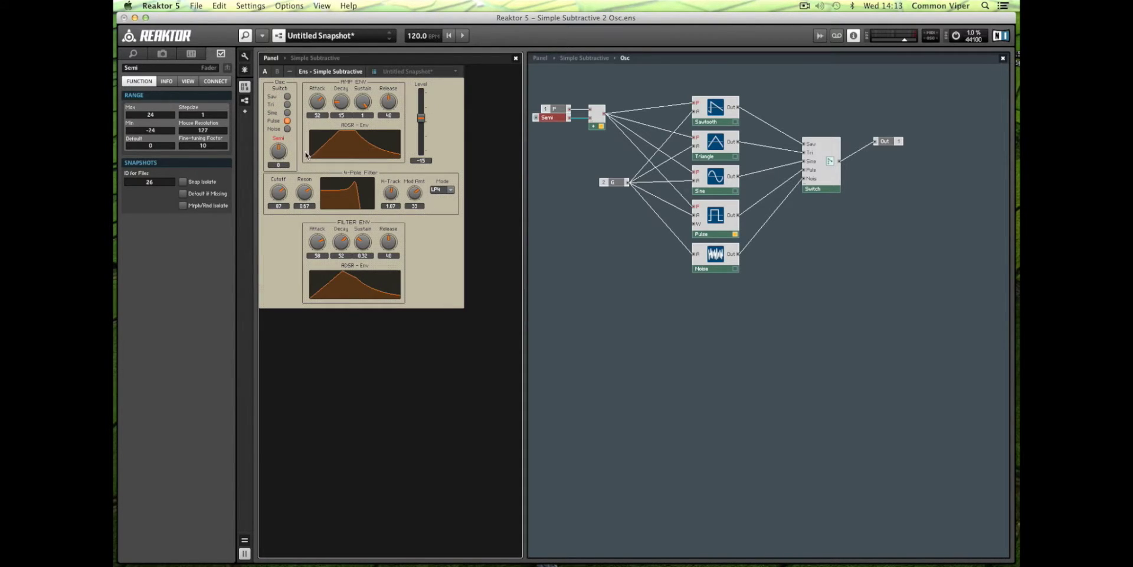
{"action": "mouse_move", "coordinate": [282, 152]}
{"action": "left_mouse_down"}
{"action": "mouse_move", "coordinate": [284, 116]}
{"action": "mouse_move", "coordinate": [285, 186]}
{"action": "mouse_move", "coordinate": [283, 157]}
{"action": "left_mouse_up"}
Duplicate the Semi knob in the Osc structure, place the copy beneath it and rename it Cents.
{"action": "left_click", "coordinate": [558, 122]}
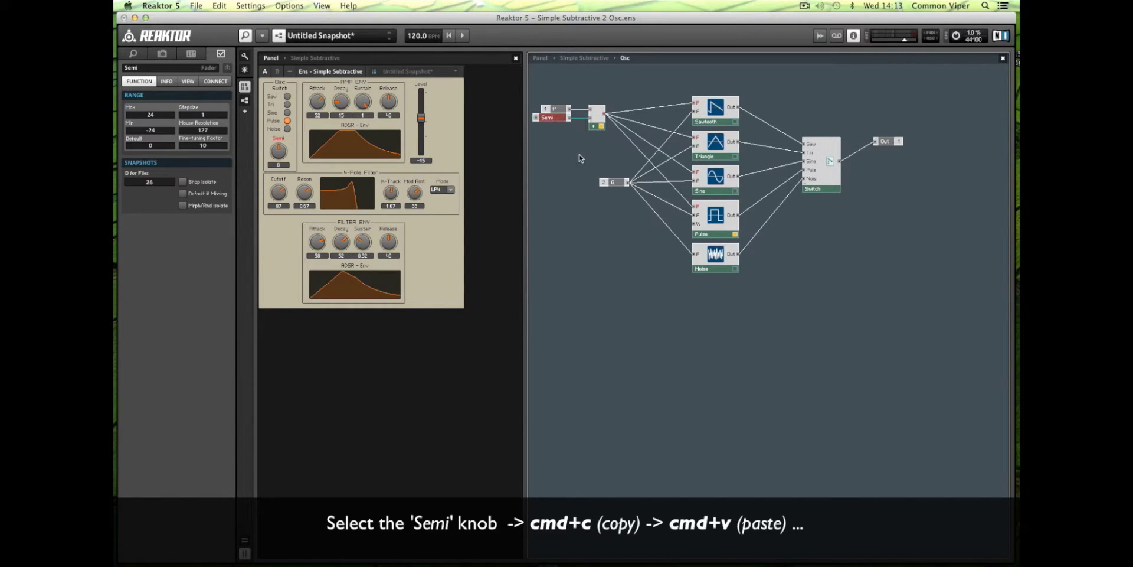
{"action": "key", "text": "super+c"}
{"action": "key", "text": "super+v"}
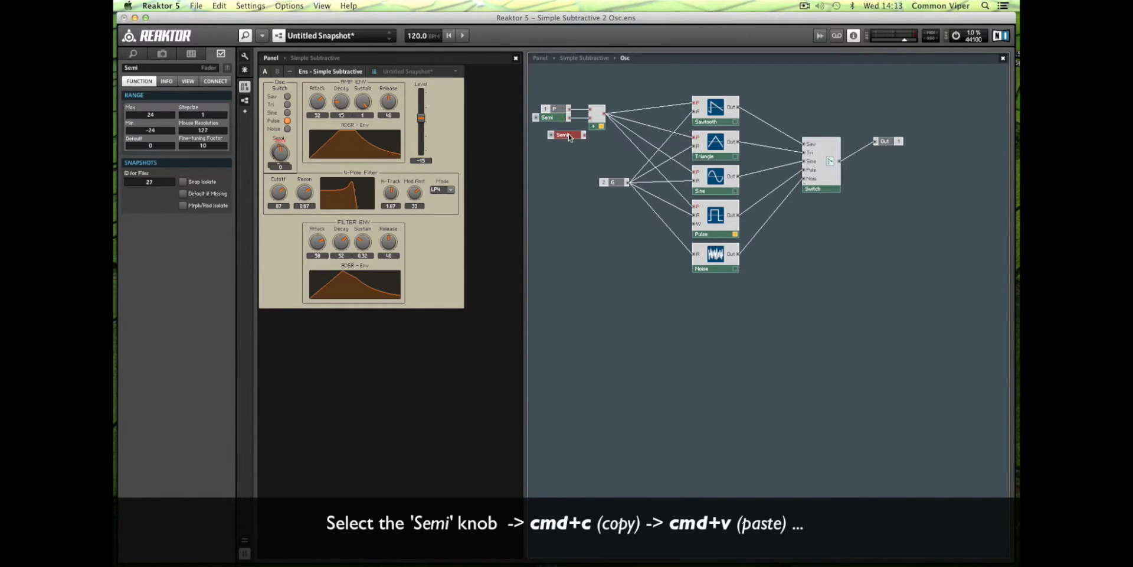
{"action": "left_click", "coordinate": [121, 67]}
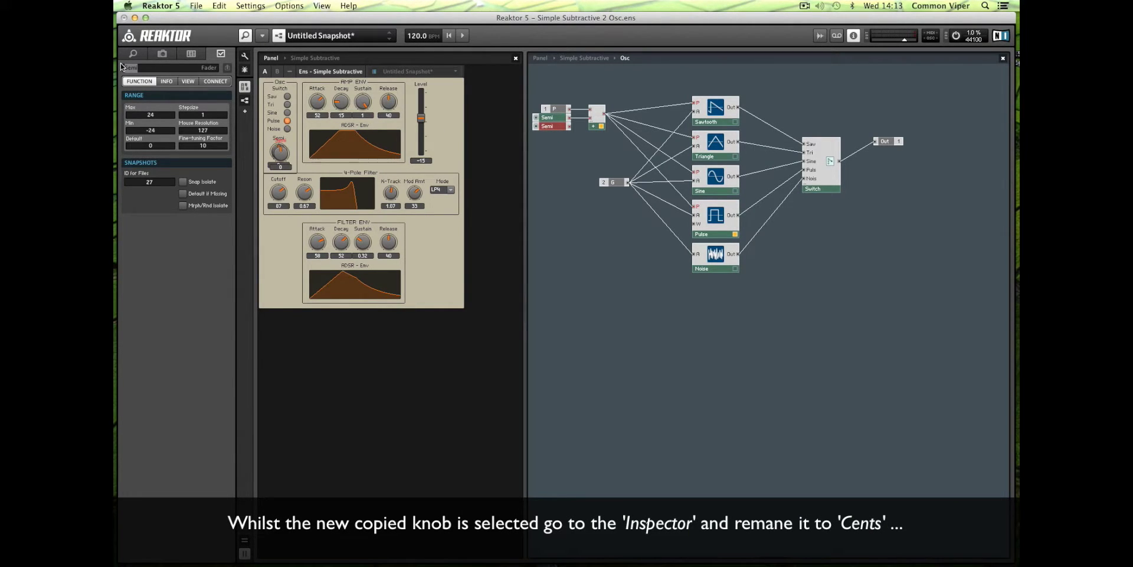
{"action": "key", "text": "BackSpace"}
Set the Add module's minimum number of ports to 3 and connect the Cents knob to its third input.
{"action": "left_click", "coordinate": [595, 127]}
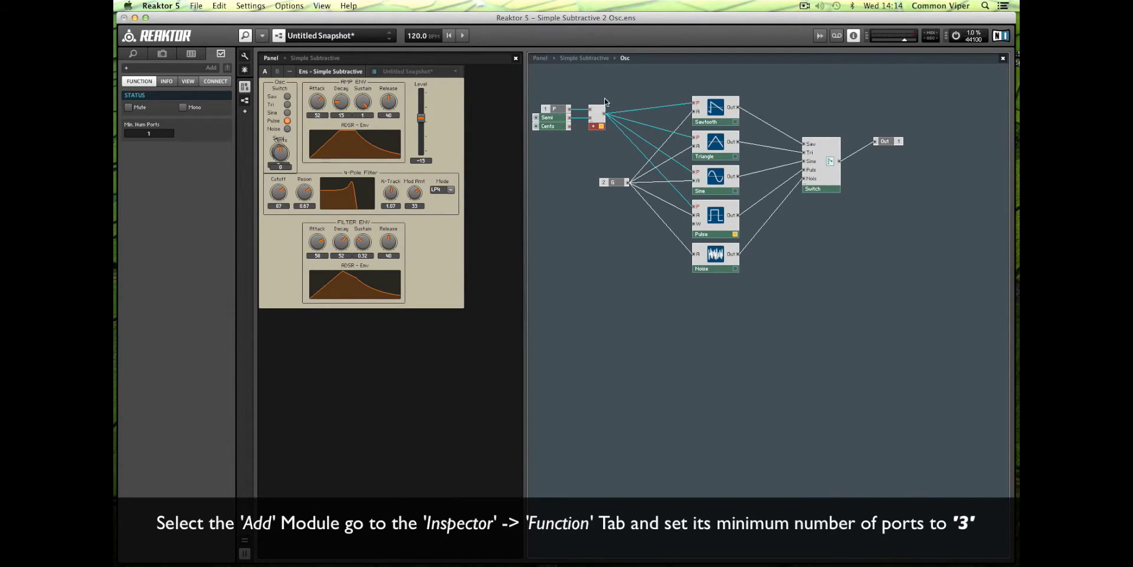
{"action": "left_click_drag", "start_coordinate": [169, 138], "coordinate": [165, 132]}
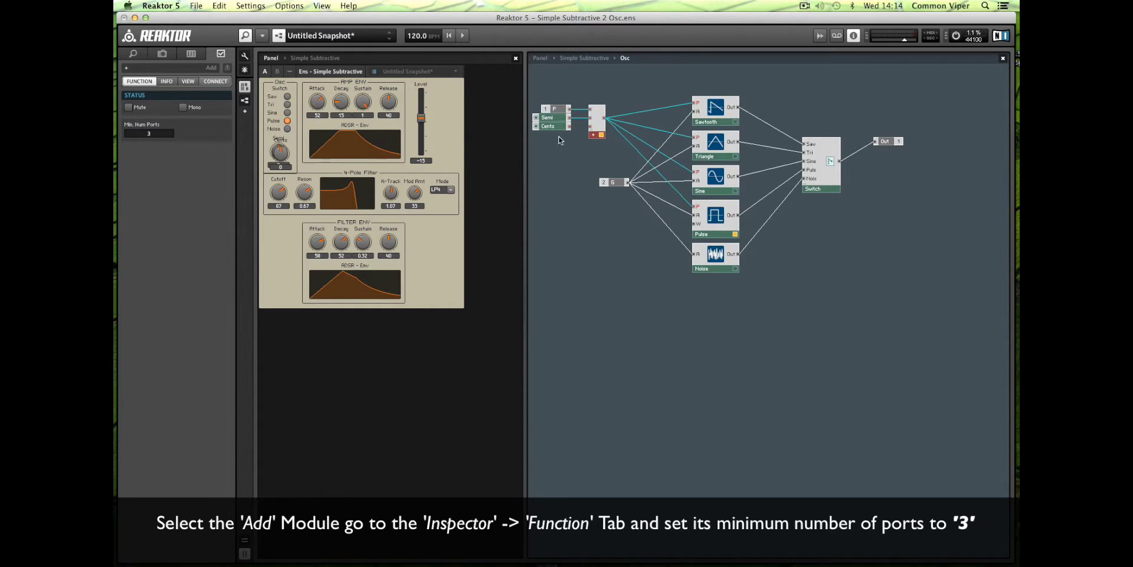
{"action": "left_click_drag", "start_coordinate": [572, 127], "coordinate": [597, 128]}
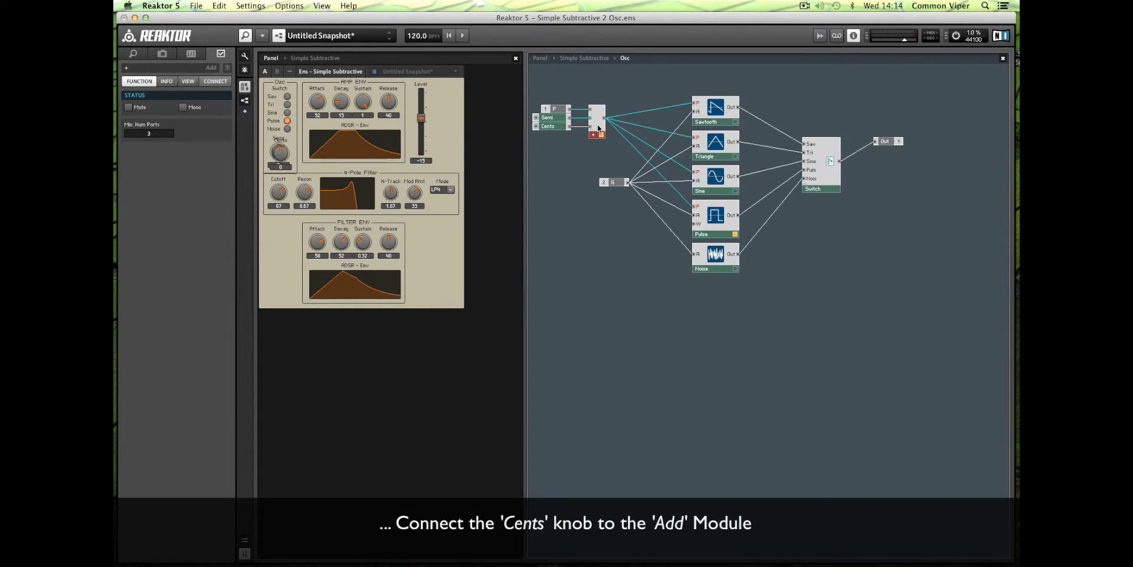
Set the Cents knob's range to Max 0.5 and Min -0.5 with a step size of 0.01.
{"action": "left_click", "coordinate": [555, 126]}
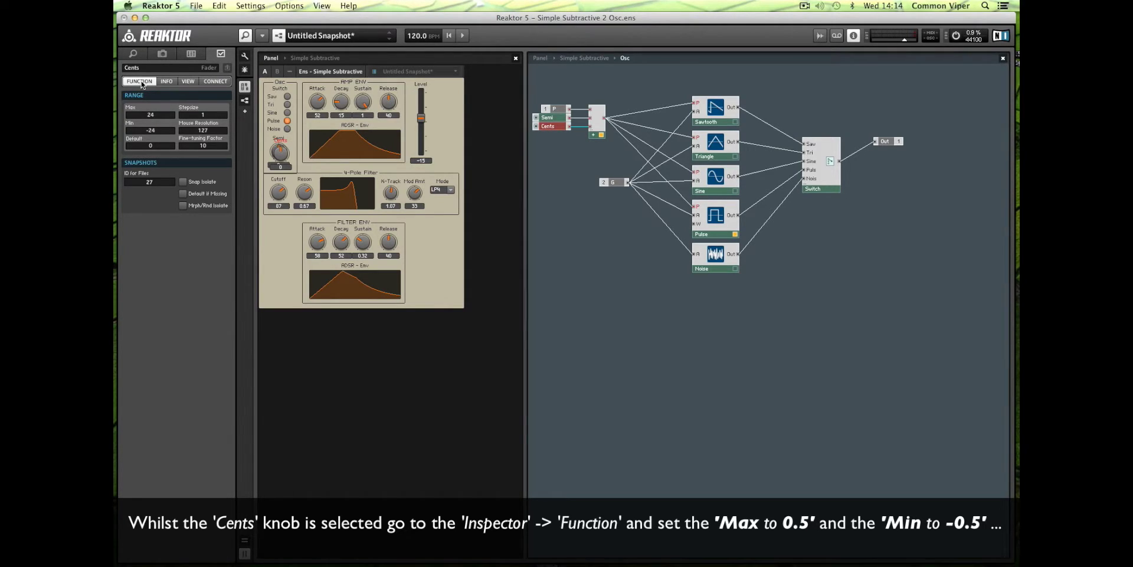
{"action": "double_click", "coordinate": [152, 115]}
{"action": "type", "text": "0.5"}
{"action": "key", "text": "Return"}
{"action": "left_click", "coordinate": [166, 133]}
{"action": "type", "text": "-0.5"}
{"action": "key", "text": "Return"}
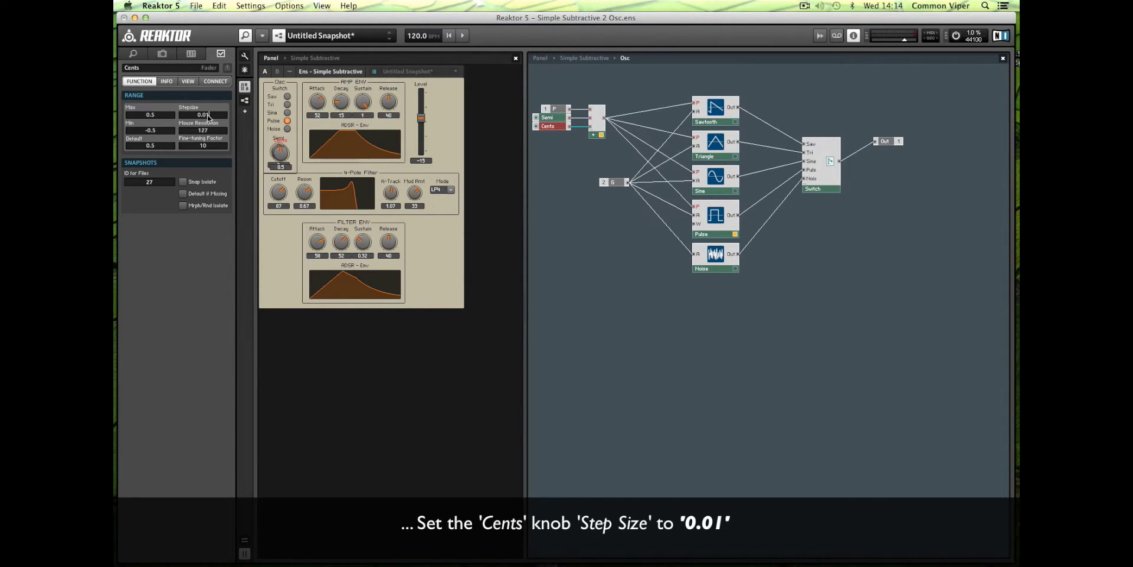
{"action": "left_click", "coordinate": [208, 116]}
{"action": "type", "text": "0.01"}
{"action": "key", "text": "Return"}
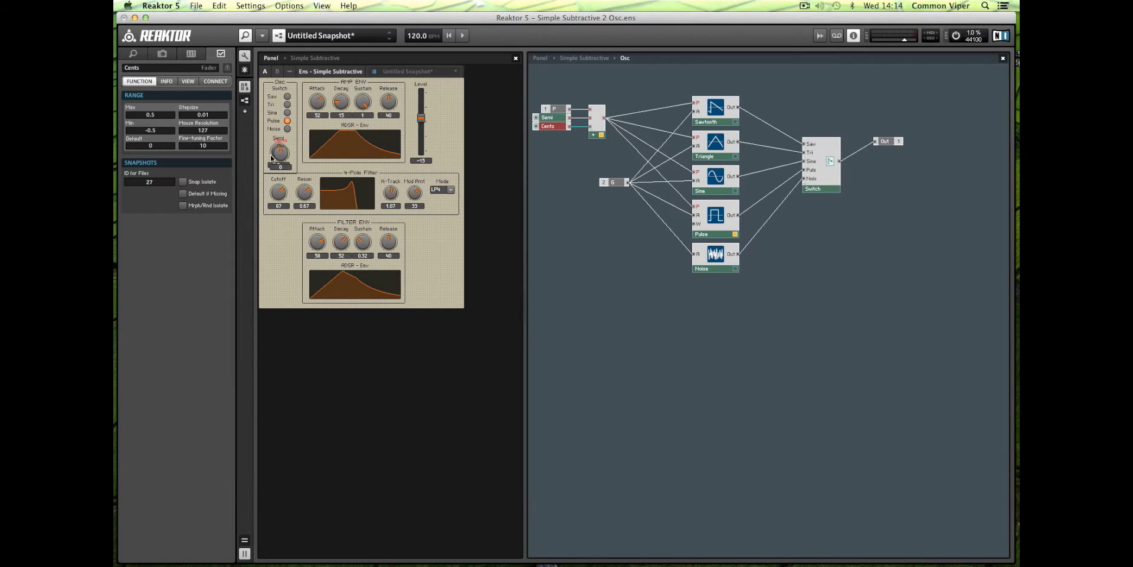
Move the FILTER ENV and 4-Pole Filter sections lower on the panel and place the Cents knob beneath Semi.
{"action": "left_click_drag", "start_coordinate": [350, 225], "coordinate": [350, 275]}
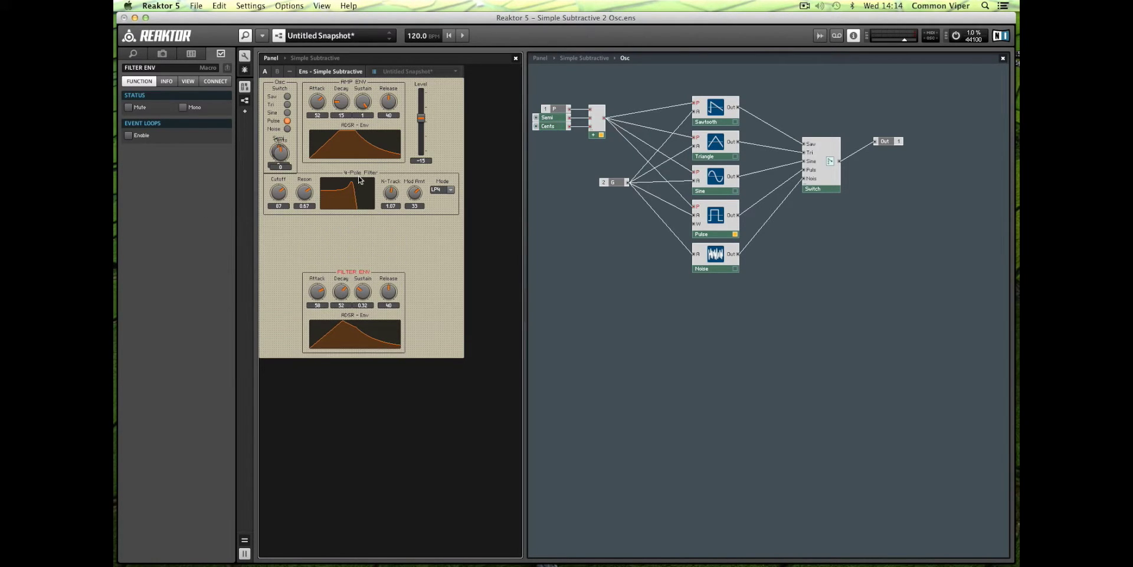
{"action": "left_click_drag", "start_coordinate": [362, 175], "coordinate": [361, 224]}
{"action": "mouse_move", "coordinate": [284, 154]}
{"action": "left_mouse_down"}
{"action": "mouse_move", "coordinate": [282, 190]}
{"action": "mouse_move", "coordinate": [275, 137]}
{"action": "left_mouse_up"}
Lock the panel layout and try out the Cents knob, leaving it at 0.
{"action": "left_click", "coordinate": [243, 70]}
{"action": "left_click_drag", "start_coordinate": [275, 206], "coordinate": [276, 236]}
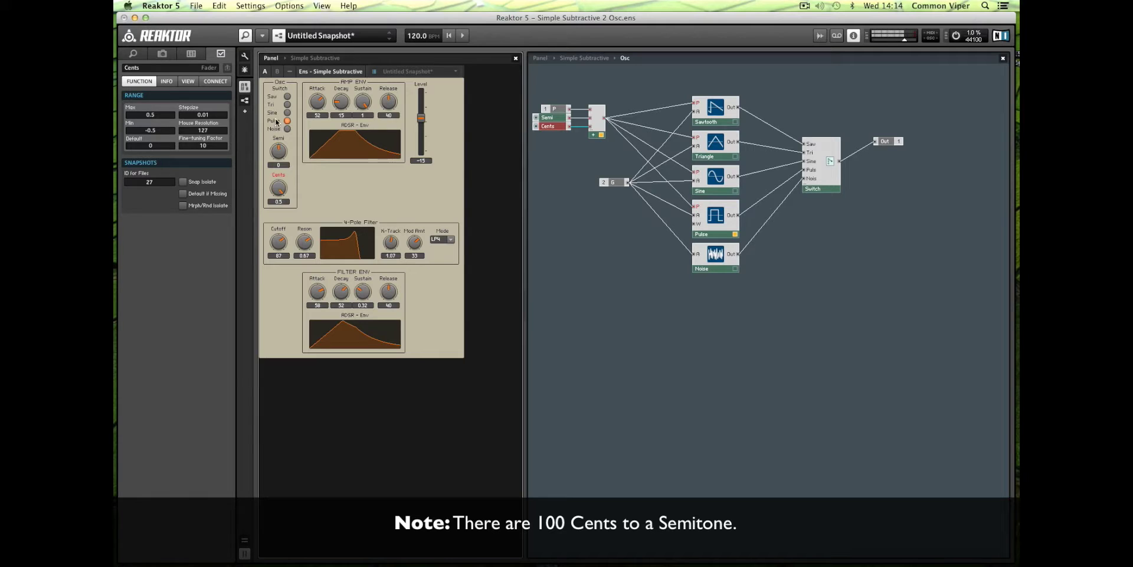
{"action": "left_click_drag", "start_coordinate": [276, 121], "coordinate": [274, 155]}
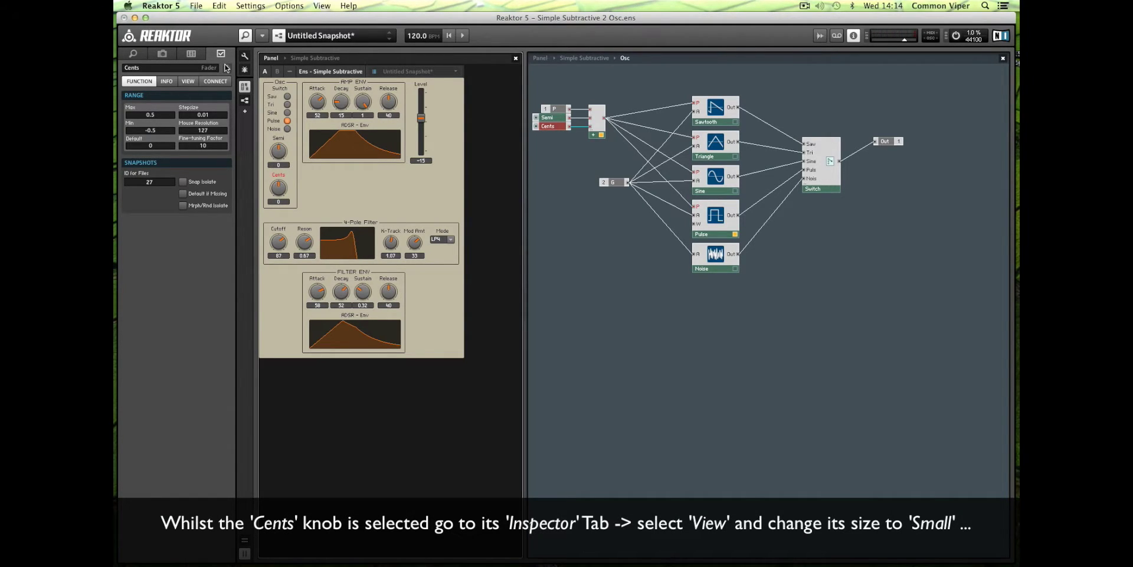
Change the Cents knob's size to Small and the Semi knob's to Medium, then realign both beneath the waveform switch.
{"action": "left_click", "coordinate": [188, 81]}
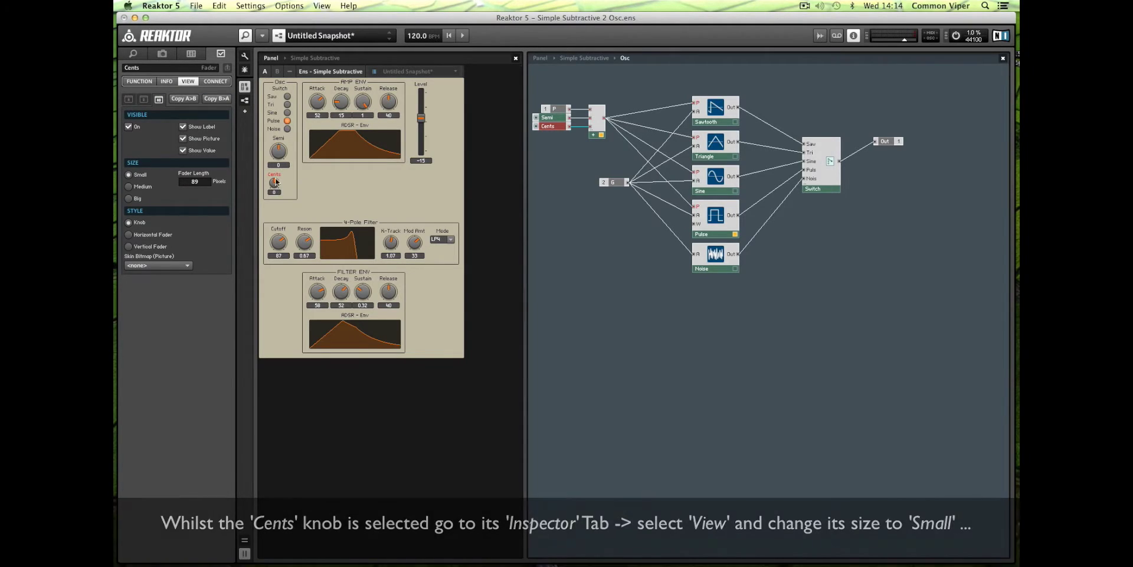
{"action": "left_click", "coordinate": [279, 152]}
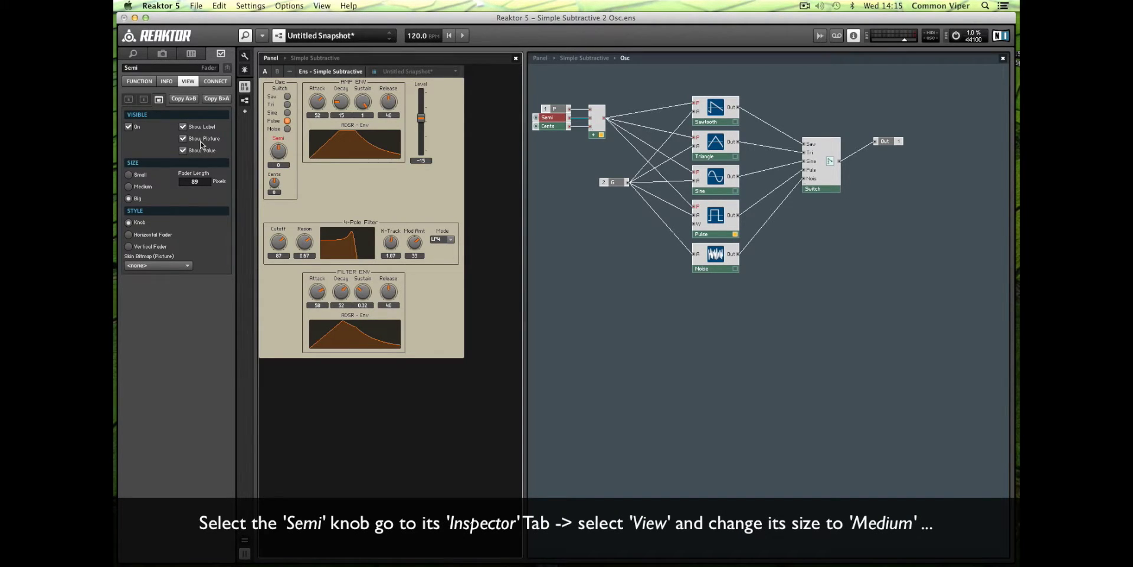
{"action": "left_click", "coordinate": [145, 188]}
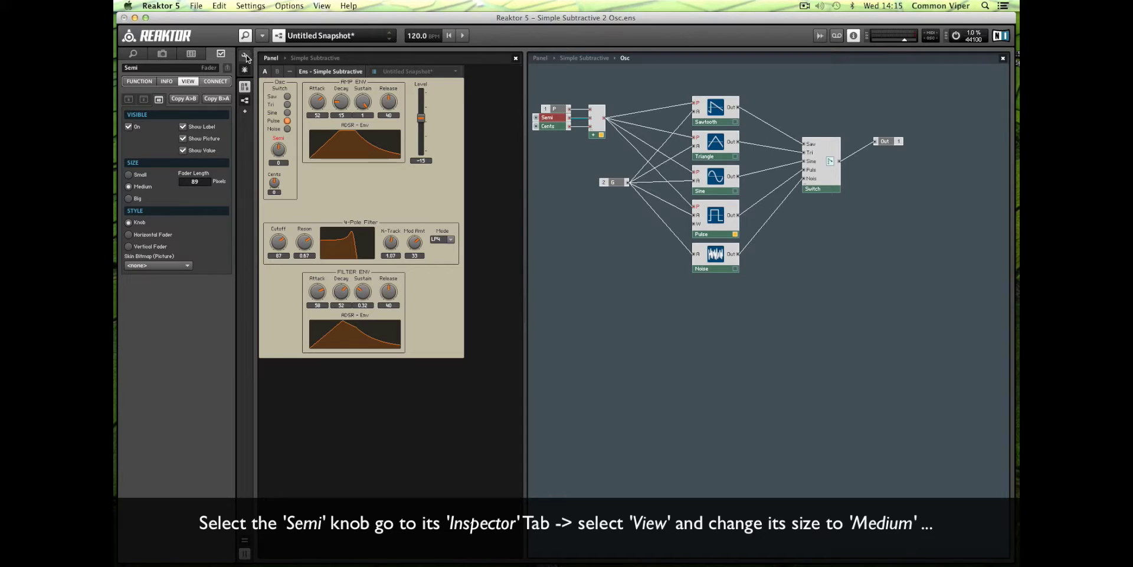
{"action": "left_click_drag", "start_coordinate": [281, 150], "coordinate": [280, 184]}
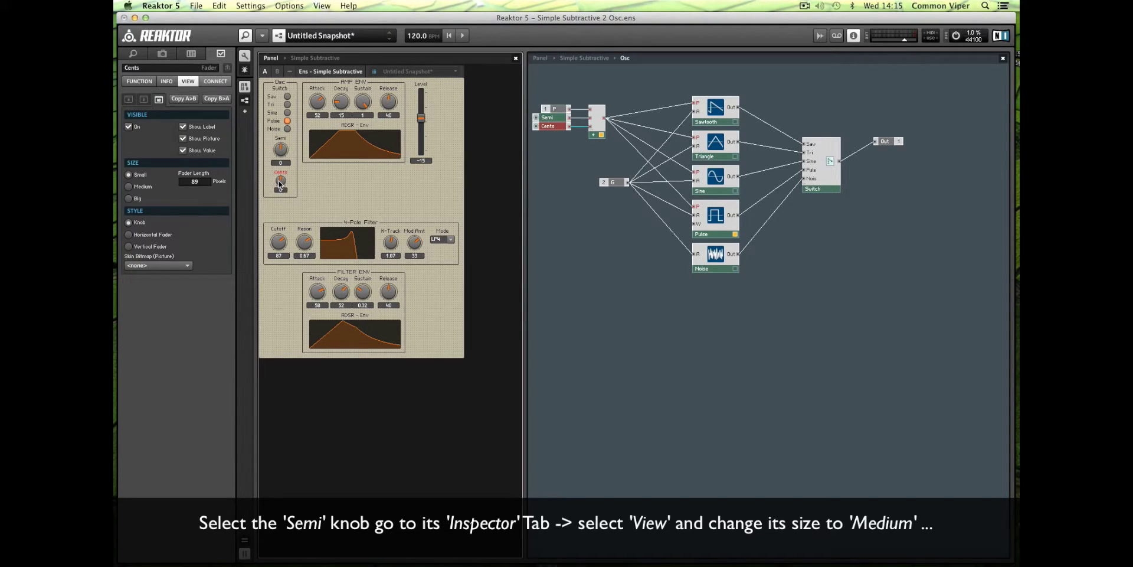
Set the Add module's minimum number of ports to 4.
{"action": "left_click", "coordinate": [561, 155]}
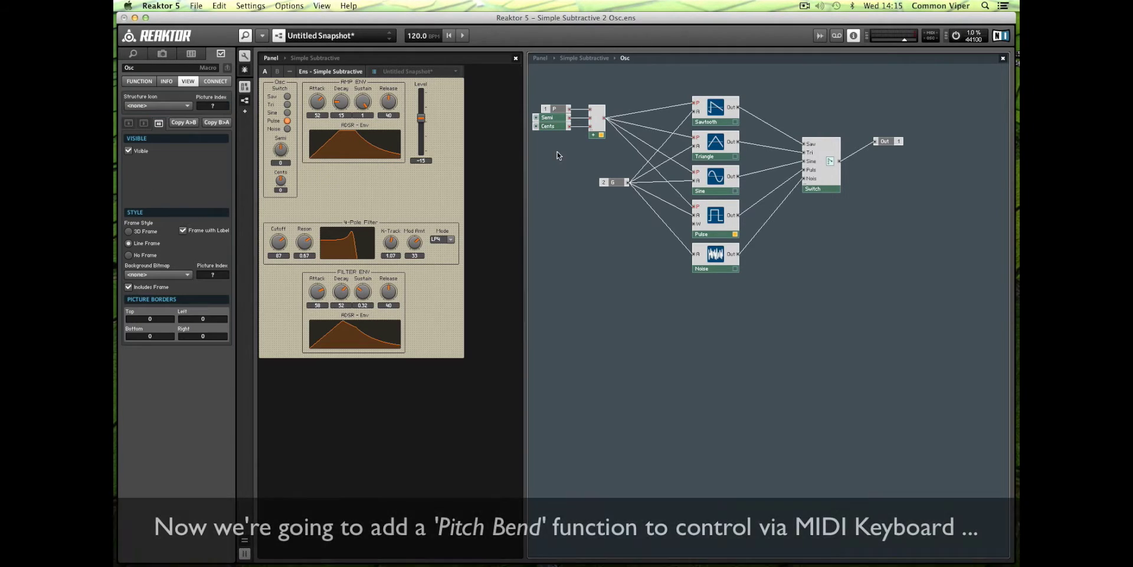
{"action": "left_click", "coordinate": [597, 135]}
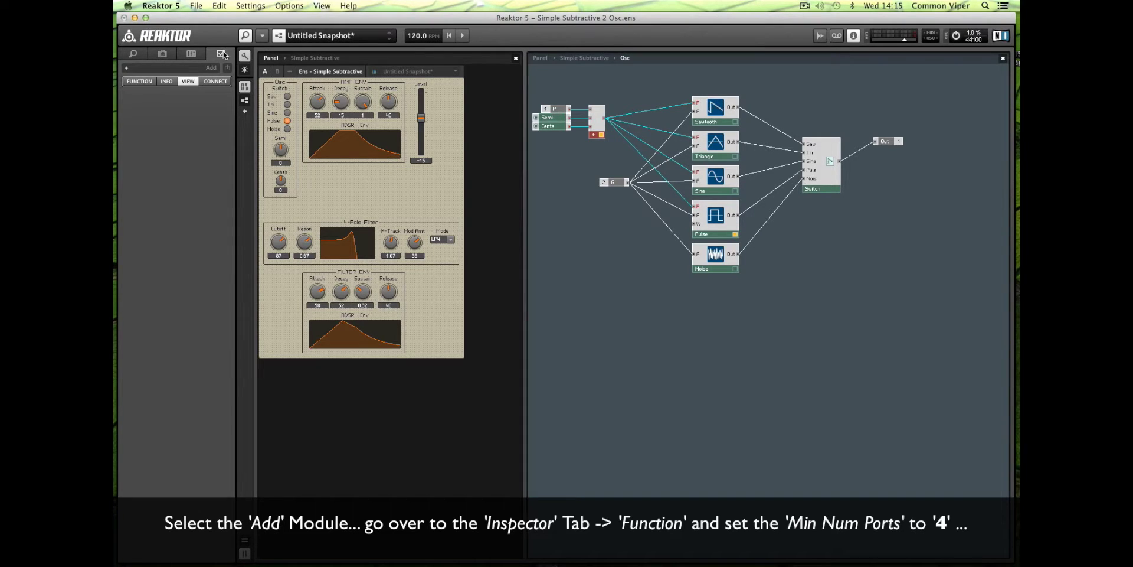
{"action": "left_click", "coordinate": [139, 81]}
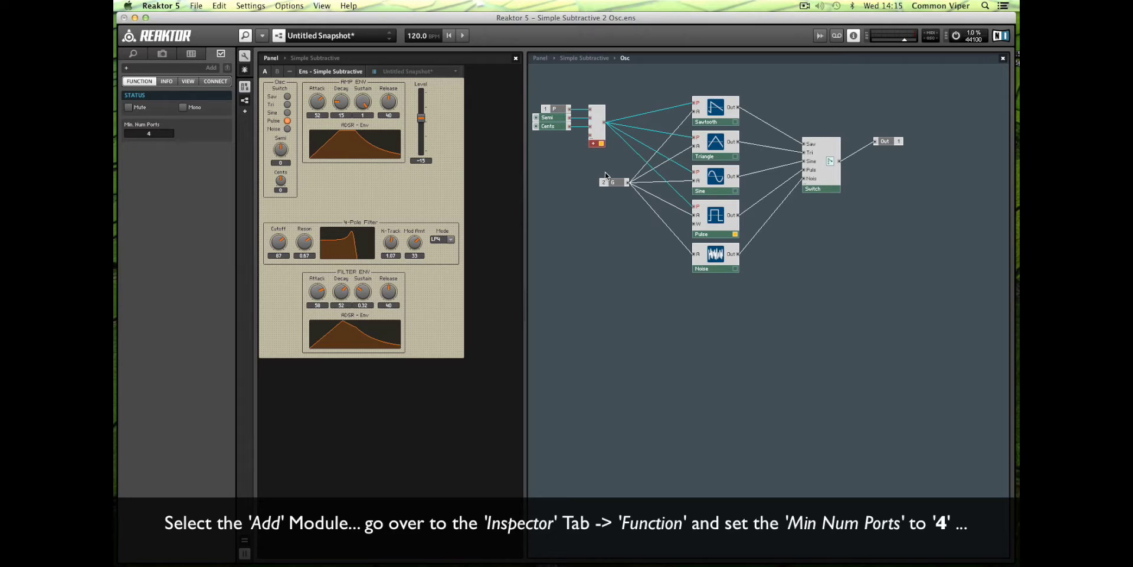
Insert a MIDI In Pitchbend module below the Cents module and connect it to the Add module's fourth input.
{"action": "right_click", "coordinate": [546, 143]}
{"action": "mouse_move", "coordinate": [579, 145]}
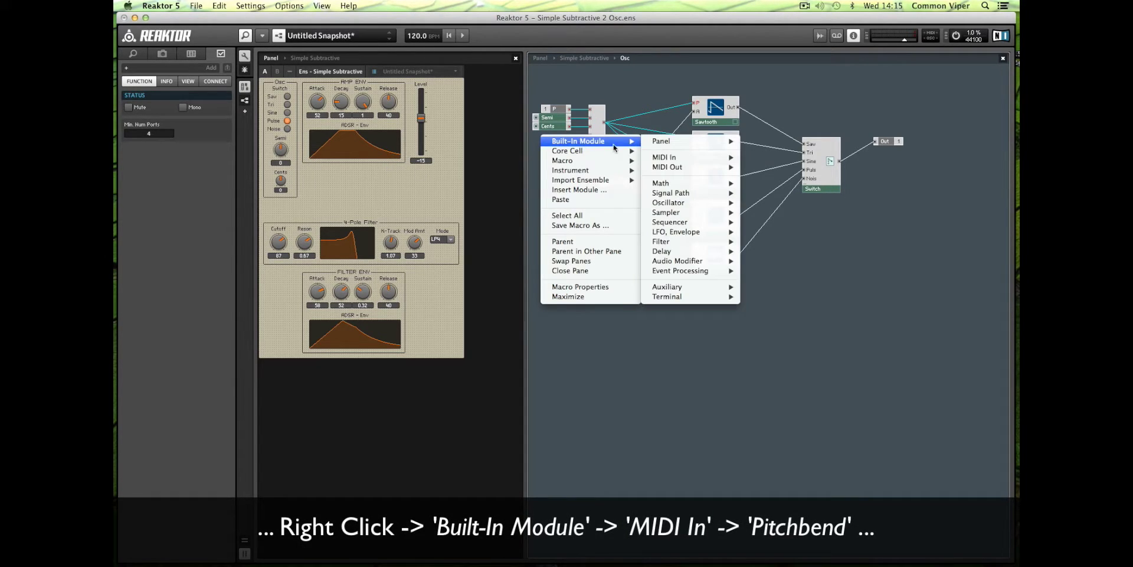
{"action": "mouse_move", "coordinate": [698, 158]}
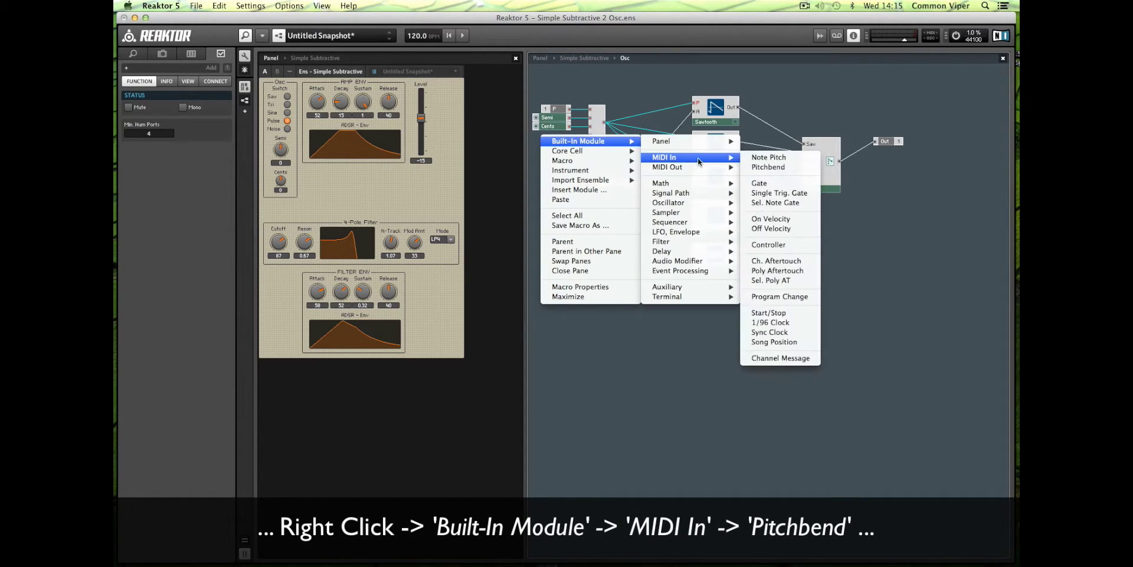
{"action": "left_click", "coordinate": [760, 167]}
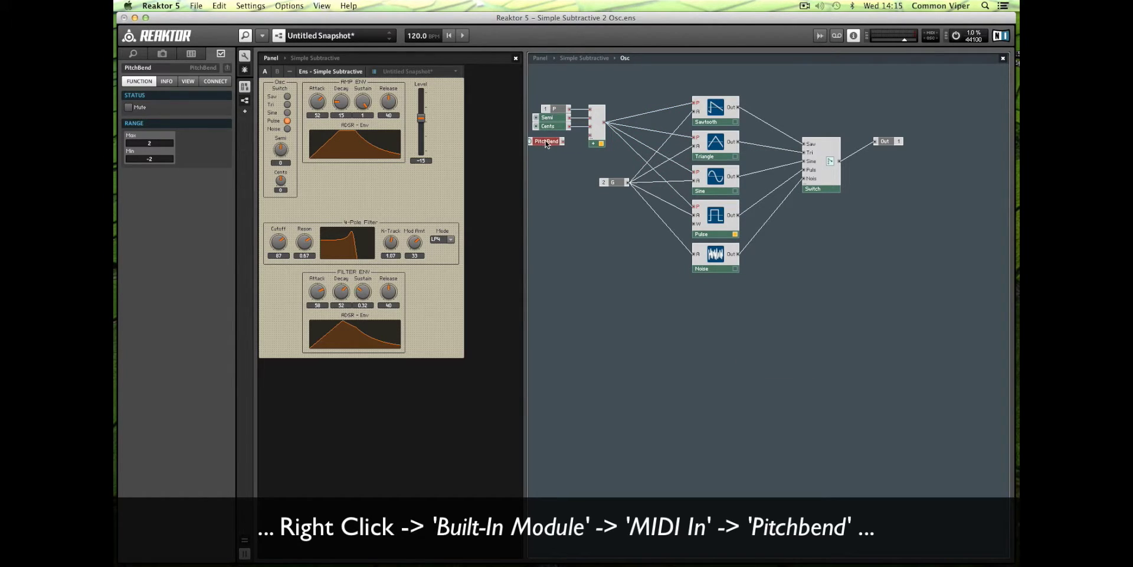
{"action": "left_click_drag", "start_coordinate": [546, 144], "coordinate": [600, 135]}
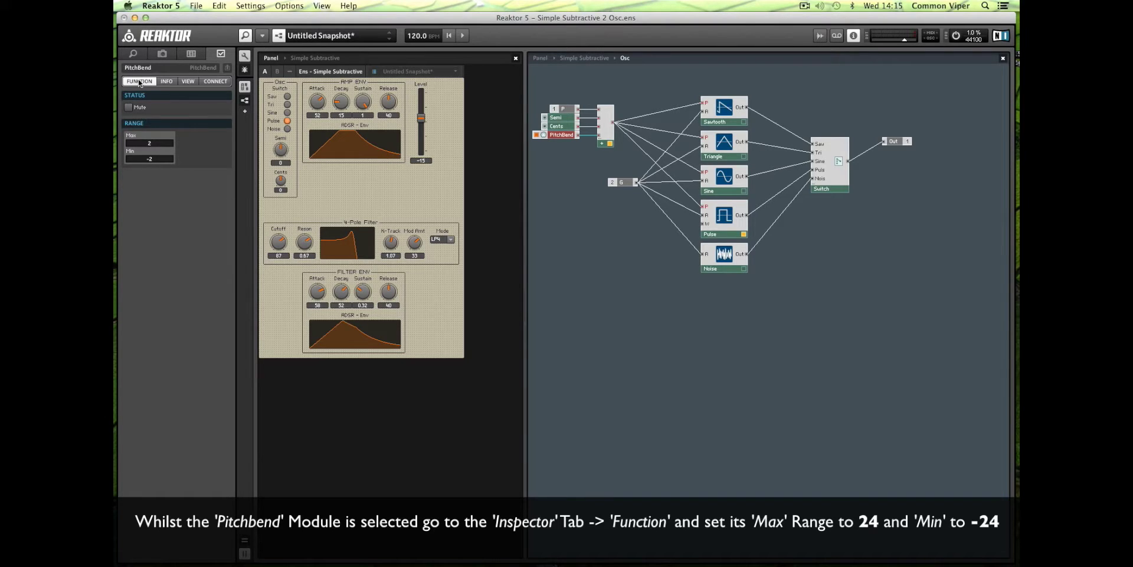
Set the PitchBend module's range to Max 24 and Min -24.
{"action": "double_click", "coordinate": [151, 144]}
{"action": "type", "text": "24"}
{"action": "key", "text": "Return"}
{"action": "double_click", "coordinate": [162, 160]}
{"action": "type", "text": "-24"}
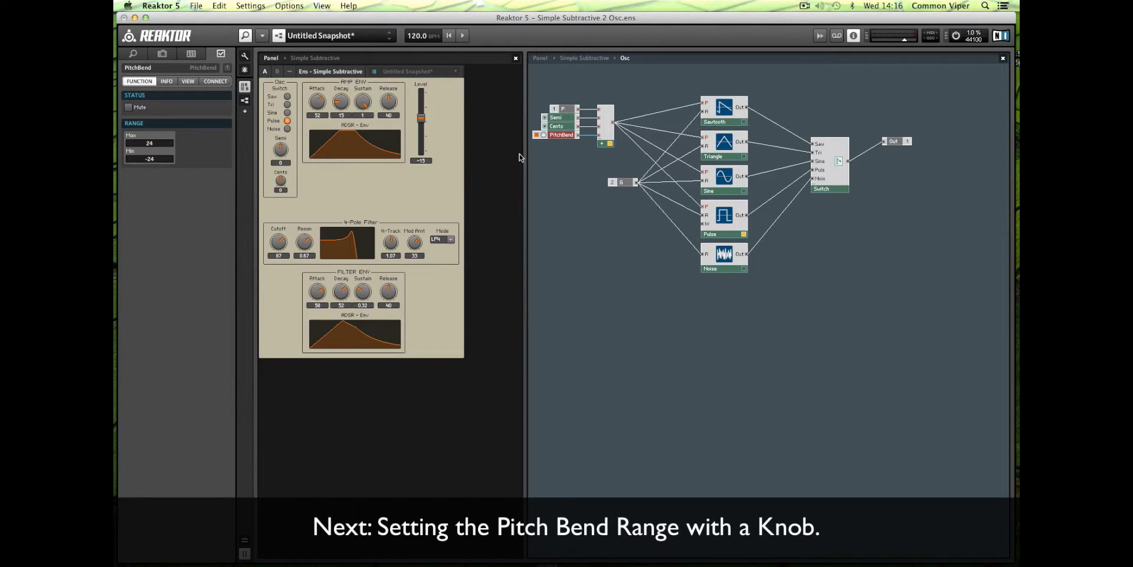
Move the PitchBend module away from the Add module and set its range to Max 1 and Min -1.
{"action": "left_click_drag", "start_coordinate": [564, 136], "coordinate": [545, 136]}
{"action": "left_click", "coordinate": [554, 170]}
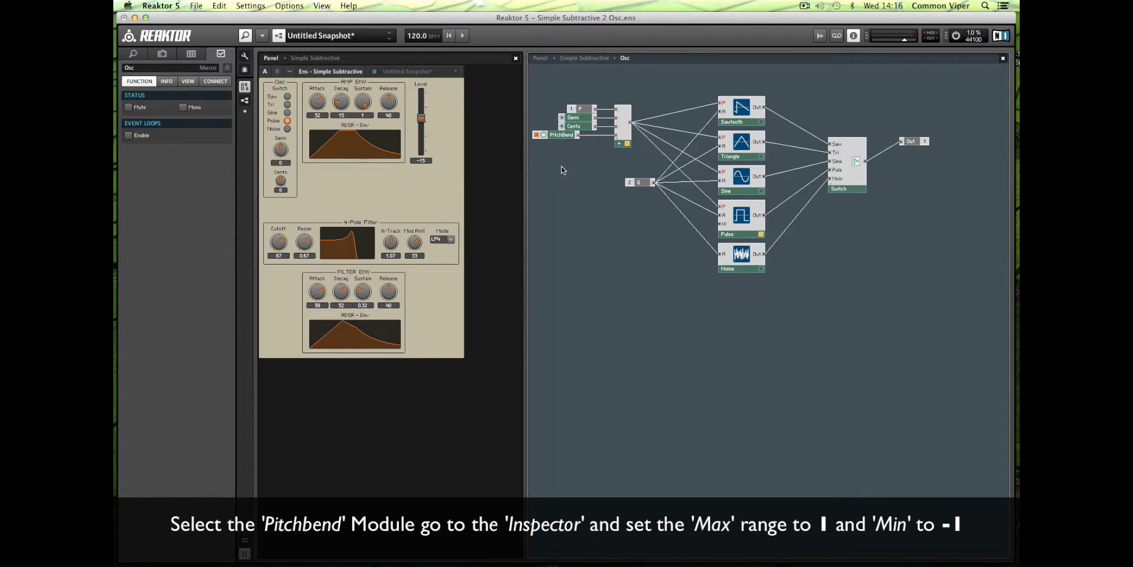
{"action": "left_click", "coordinate": [559, 136]}
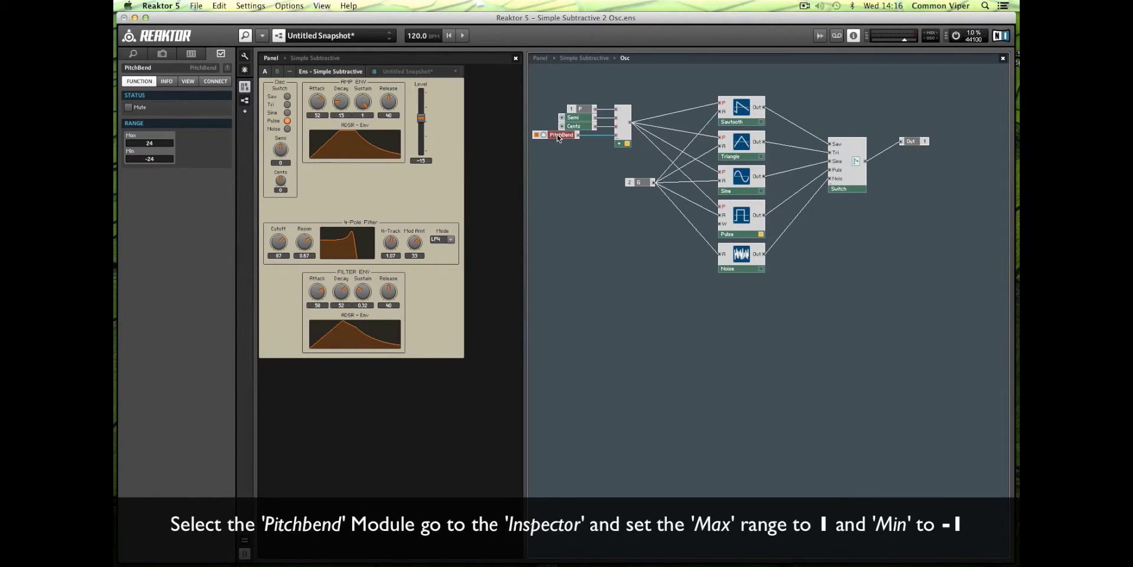
{"action": "double_click", "coordinate": [164, 147]}
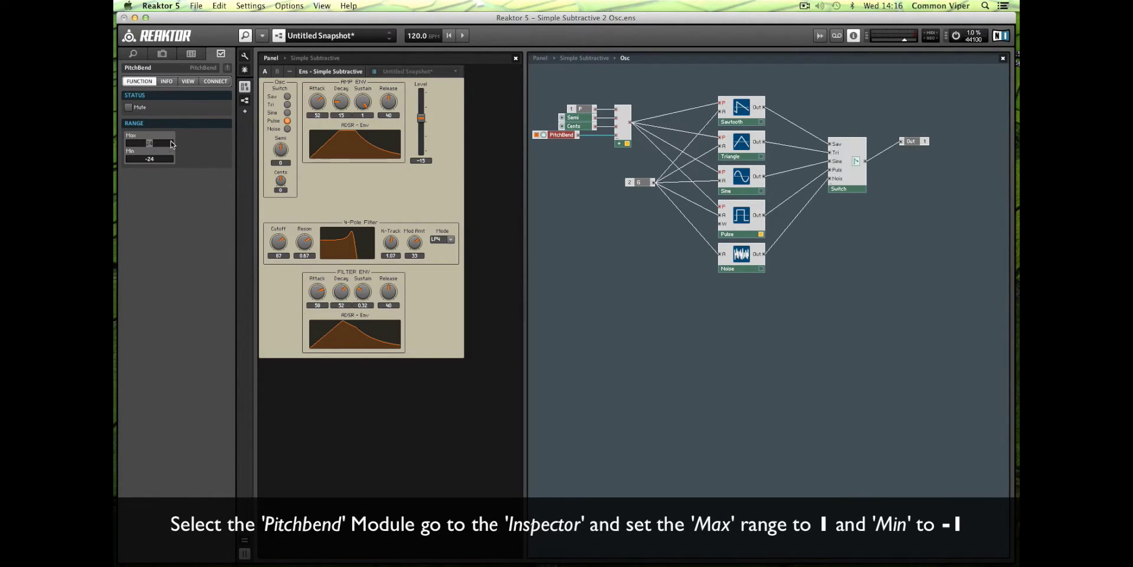
{"action": "type", "text": "1"}
{"action": "left_click", "coordinate": [592, 146]}
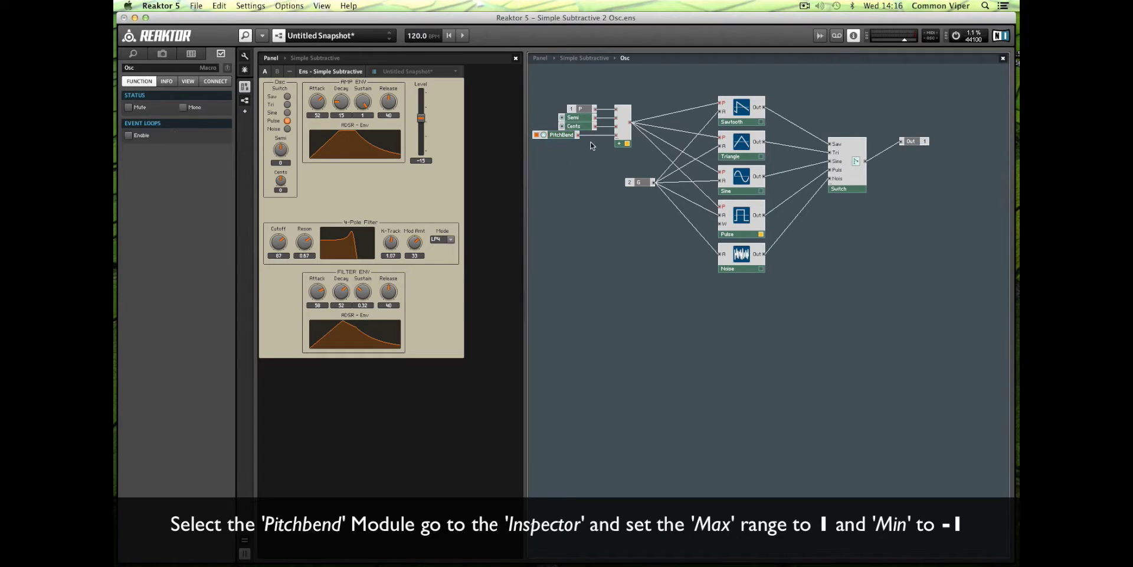
Insert a Multiply module and wire it between the PitchBend module and the Add module's fourth input.
{"action": "right_click", "coordinate": [565, 157]}
{"action": "mouse_move", "coordinate": [577, 161]}
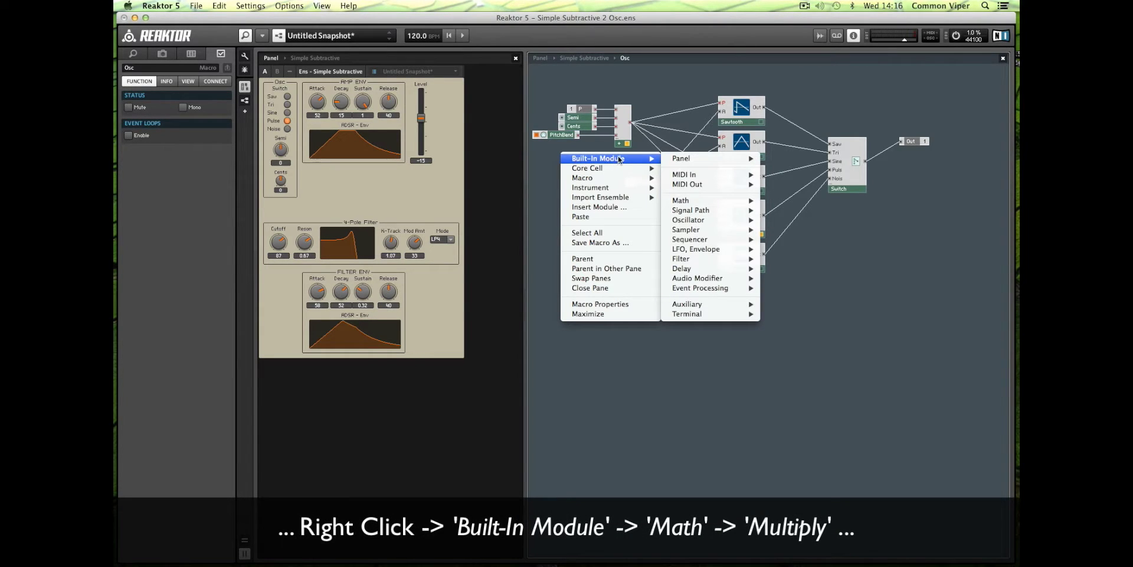
{"action": "mouse_move", "coordinate": [723, 200]}
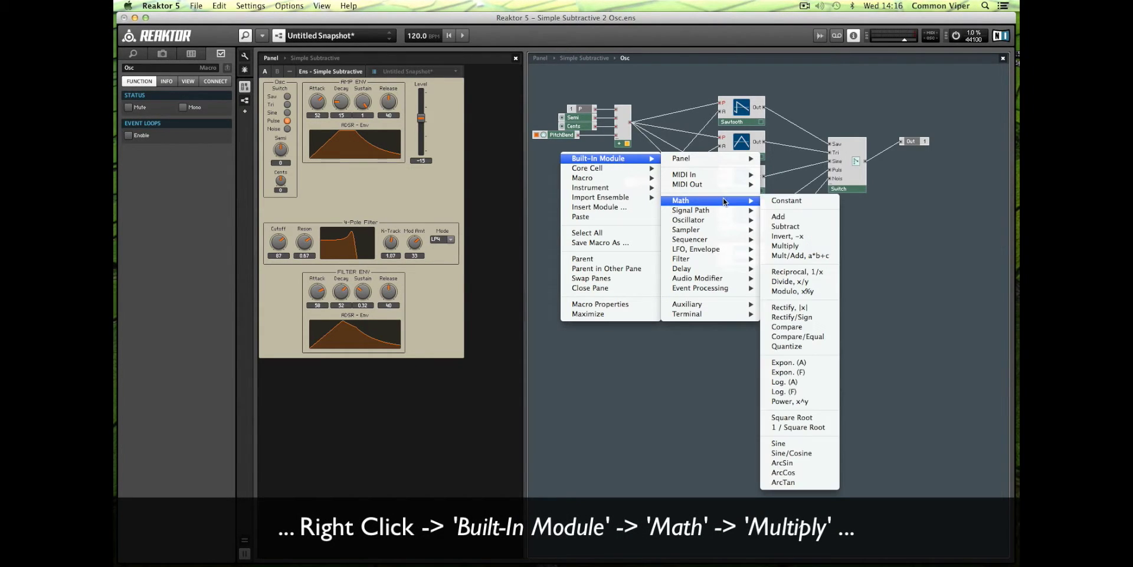
{"action": "left_click", "coordinate": [803, 250]}
{"action": "left_click_drag", "start_coordinate": [576, 172], "coordinate": [544, 148]}
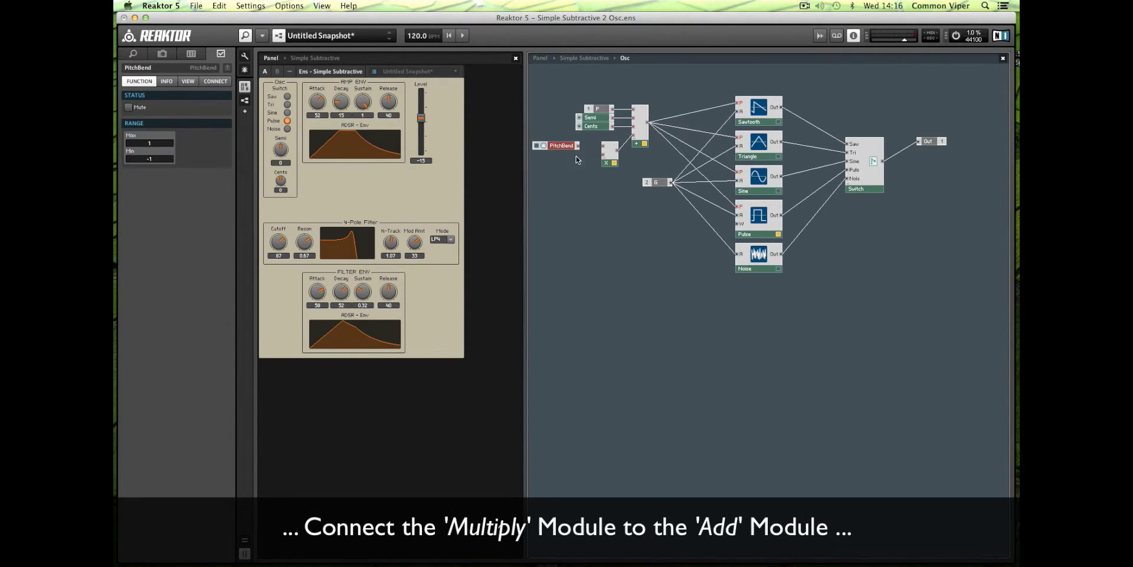
{"action": "mouse_move", "coordinate": [608, 166]}
{"action": "left_mouse_down"}
{"action": "mouse_move", "coordinate": [562, 144]}
{"action": "mouse_move", "coordinate": [595, 141]}
{"action": "mouse_move", "coordinate": [608, 156]}
{"action": "left_mouse_up"}
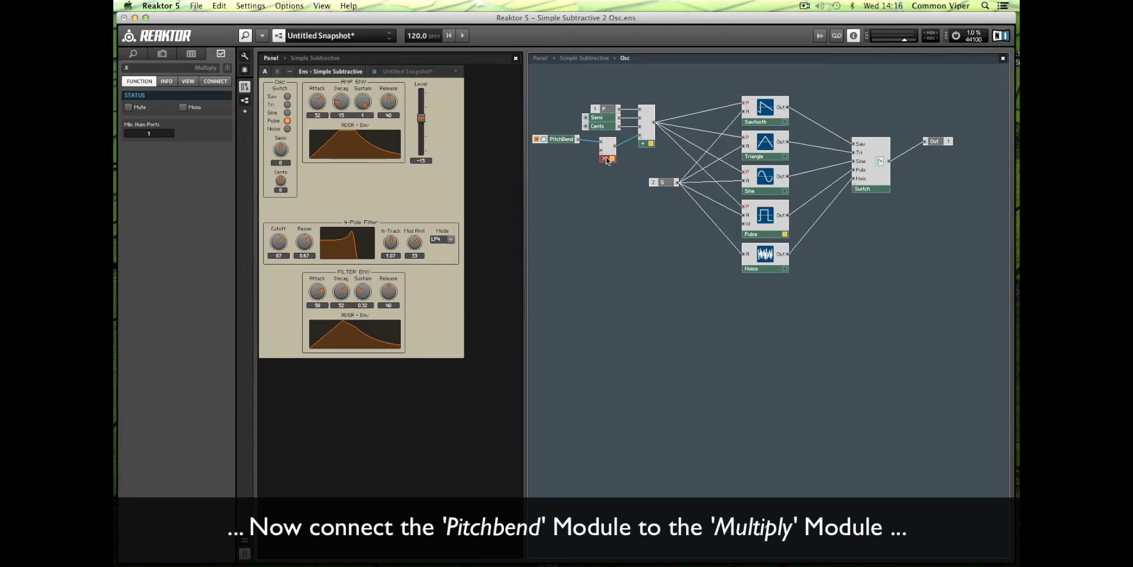
Add a panel knob below the PitchBend module and rename it Bend Range.
{"action": "right_click", "coordinate": [561, 165]}
{"action": "mouse_move", "coordinate": [576, 165]}
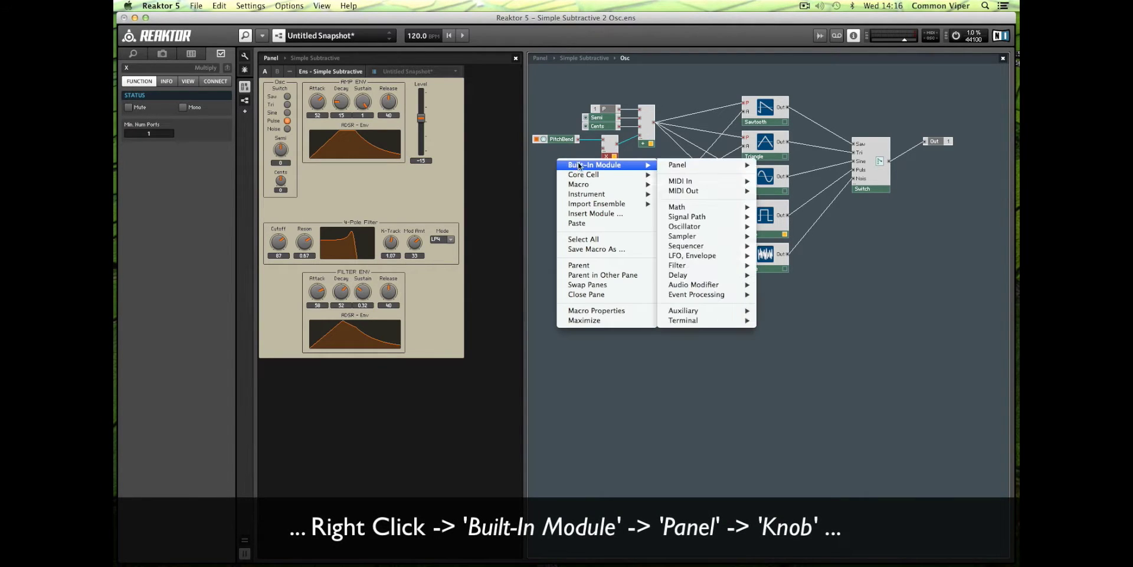
{"action": "mouse_move", "coordinate": [683, 168]}
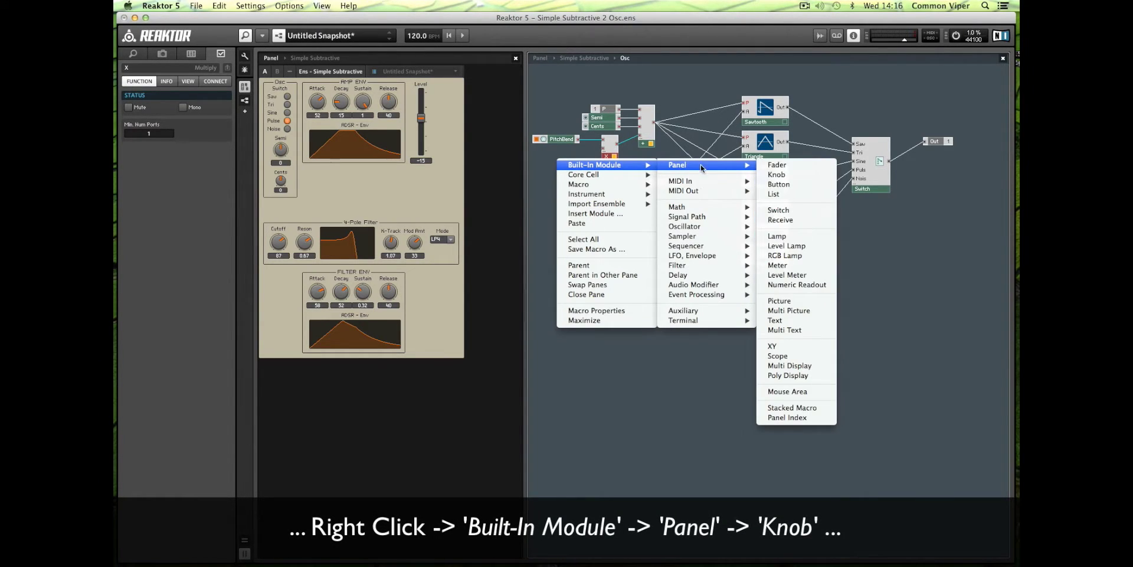
{"action": "left_click", "coordinate": [779, 175]}
{"action": "left_click_drag", "start_coordinate": [571, 170], "coordinate": [561, 156]}
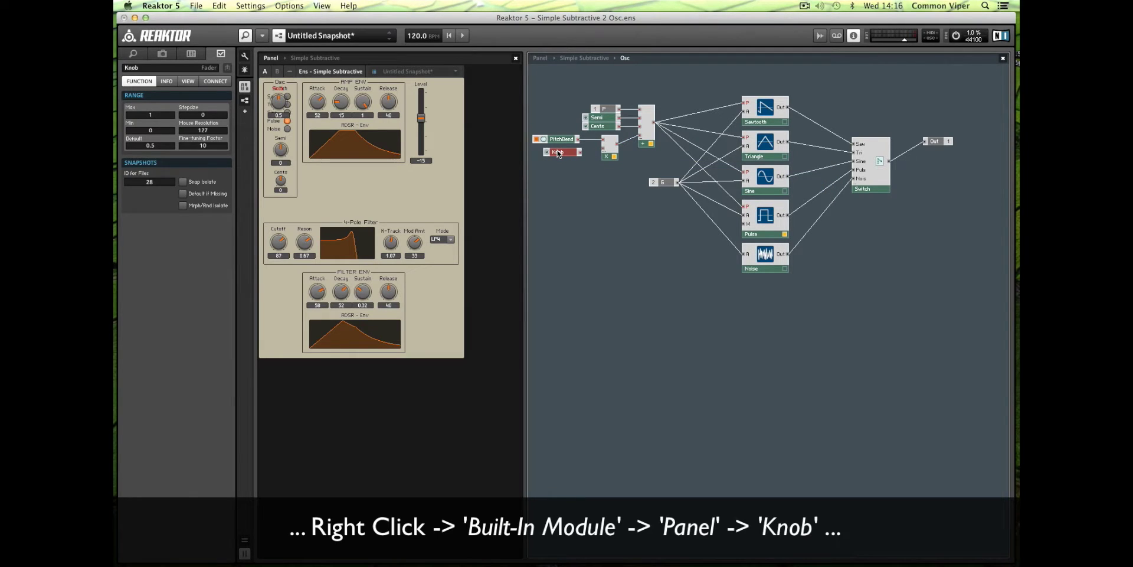
{"action": "double_click", "coordinate": [126, 68]}
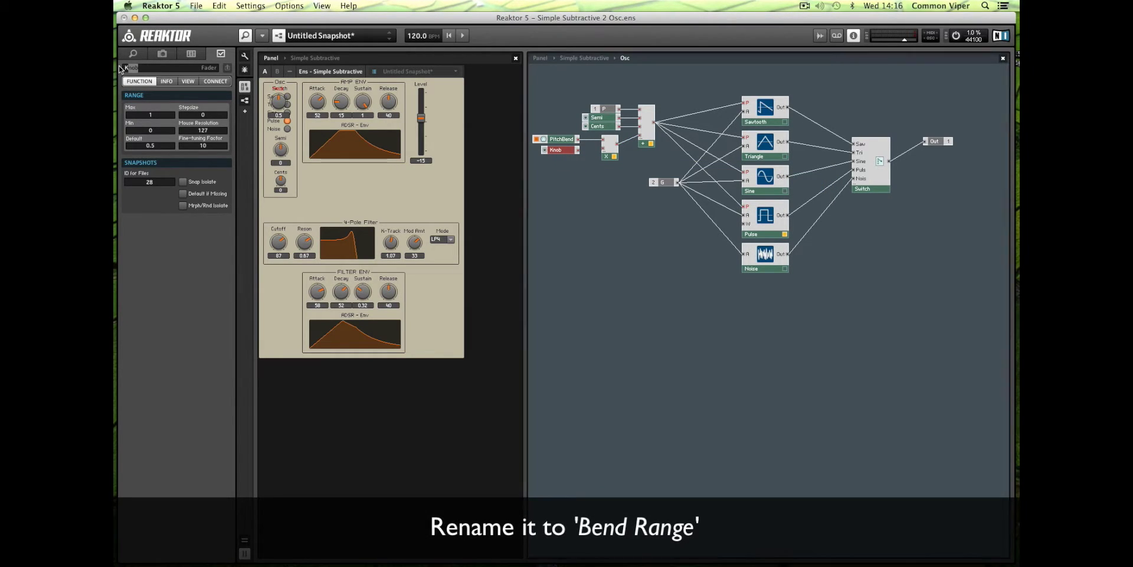
{"action": "type", "text": "Bend Range"}
{"action": "key", "text": "Return"}
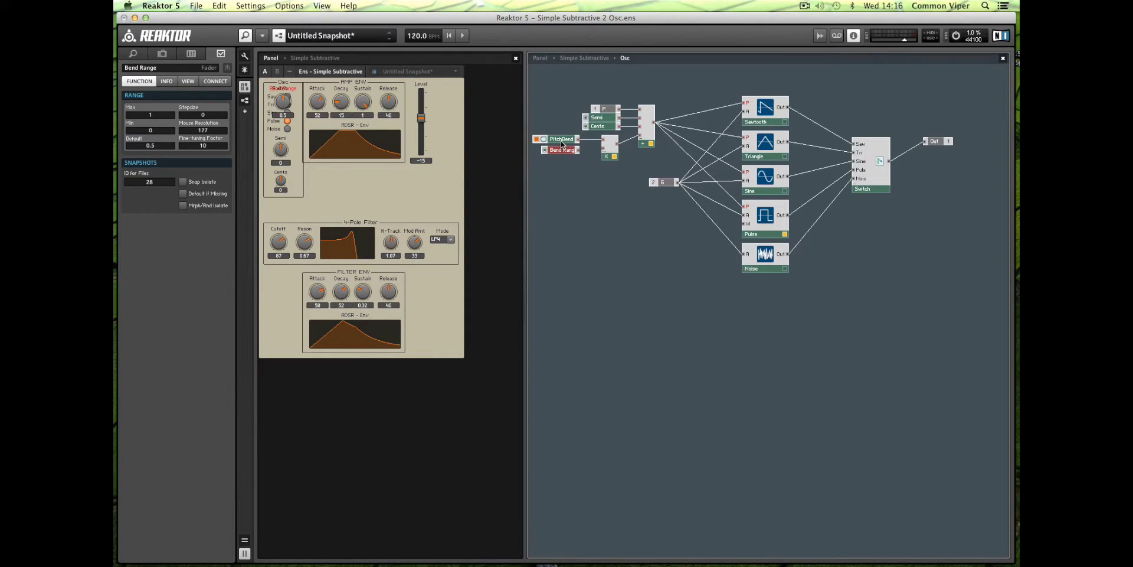
Set the Bend Range knob's Max to 24 and Stepsize to 1, and connect it to the Multiply module's second input.
{"action": "left_click", "coordinate": [560, 140]}
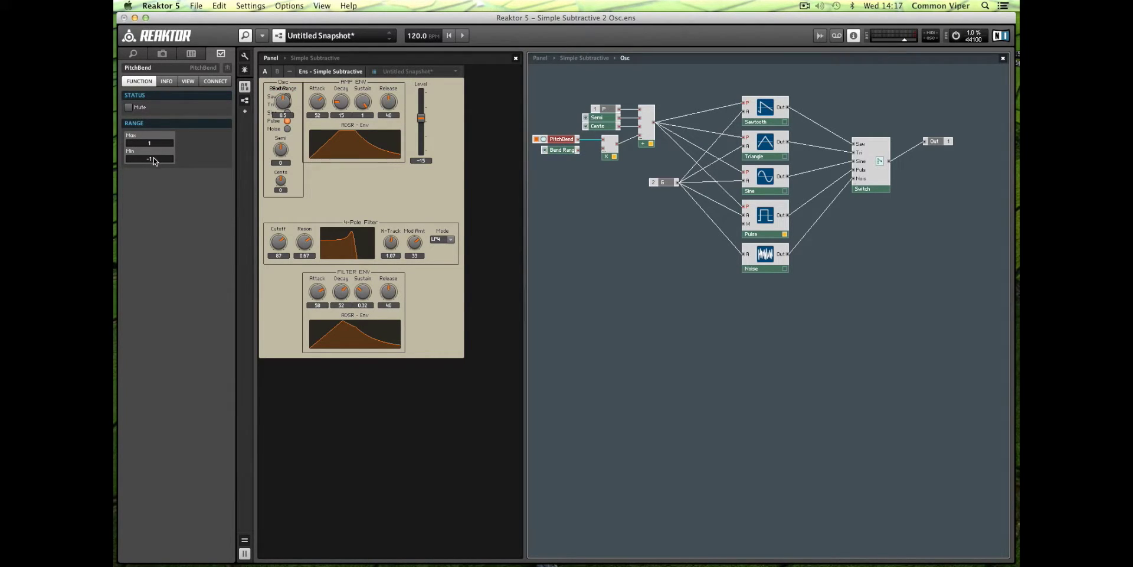
{"action": "left_click", "coordinate": [563, 150]}
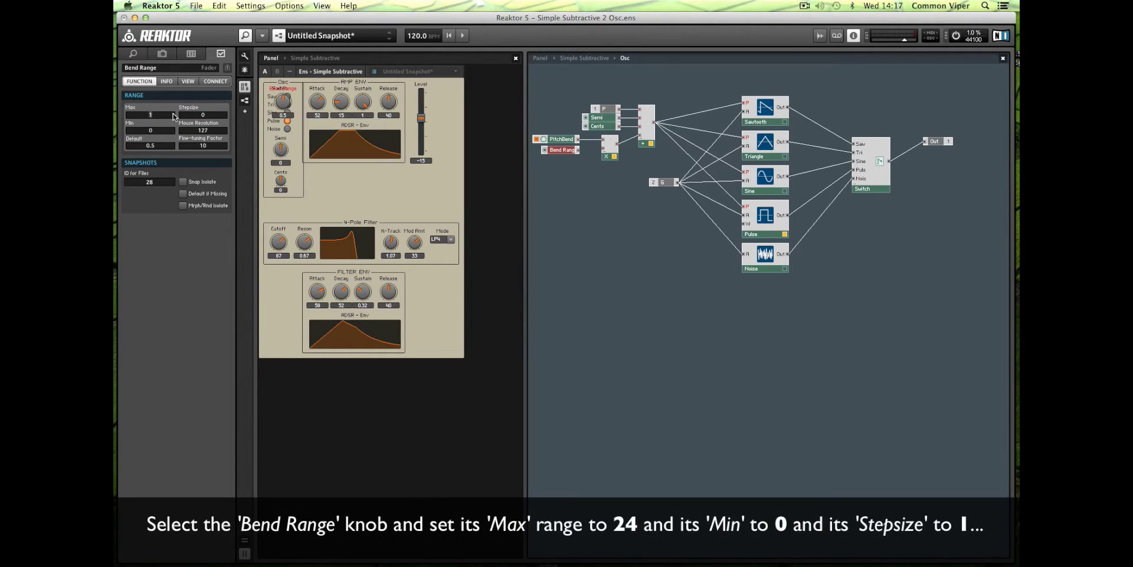
{"action": "type", "text": "24"}
{"action": "key", "text": "Return"}
{"action": "type", "text": "1"}
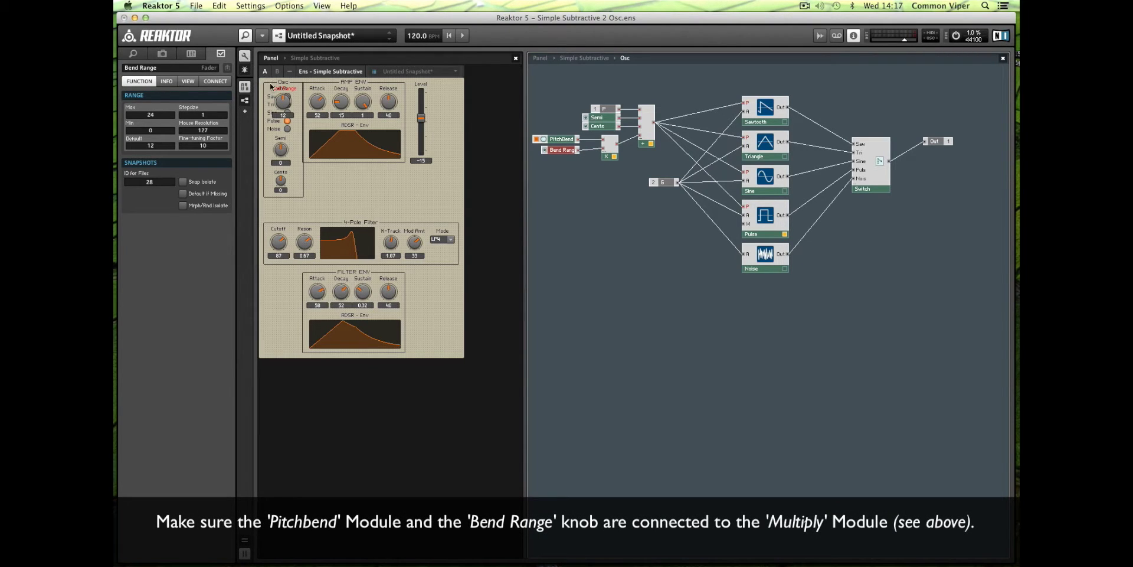
Shift the AMP ENV section and Level fader further right on the panel and move the Bend Range knob beside Cents.
{"action": "left_click_drag", "start_coordinate": [283, 102], "coordinate": [292, 200]}
{"action": "left_click_drag", "start_coordinate": [352, 82], "coordinate": [481, 109]}
{"action": "left_click_drag", "start_coordinate": [422, 88], "coordinate": [429, 118]}
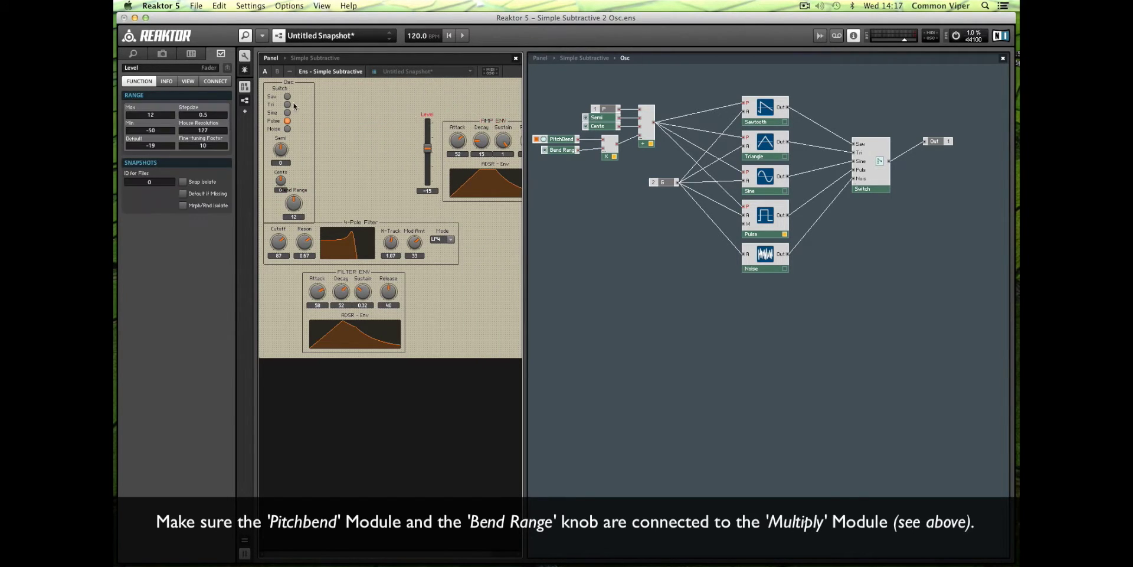
{"action": "left_click_drag", "start_coordinate": [291, 211], "coordinate": [328, 187]}
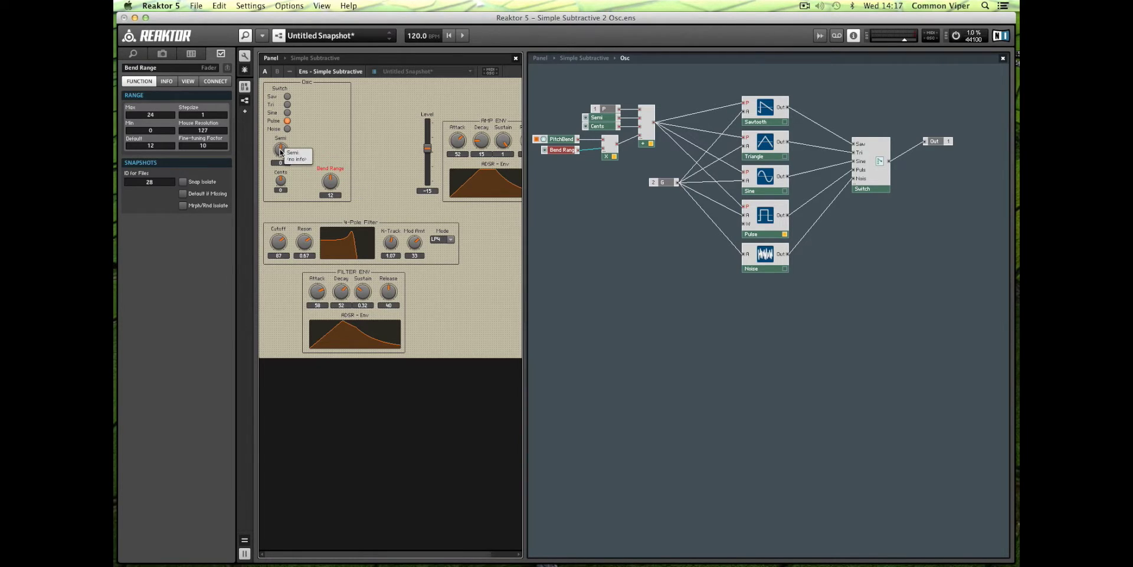
Stack the Semi and Cents knobs beside the waveform switch and place the Bend Range knob beneath the switch.
{"action": "left_click_drag", "start_coordinate": [281, 153], "coordinate": [312, 105]}
{"action": "left_click", "coordinate": [188, 82]}
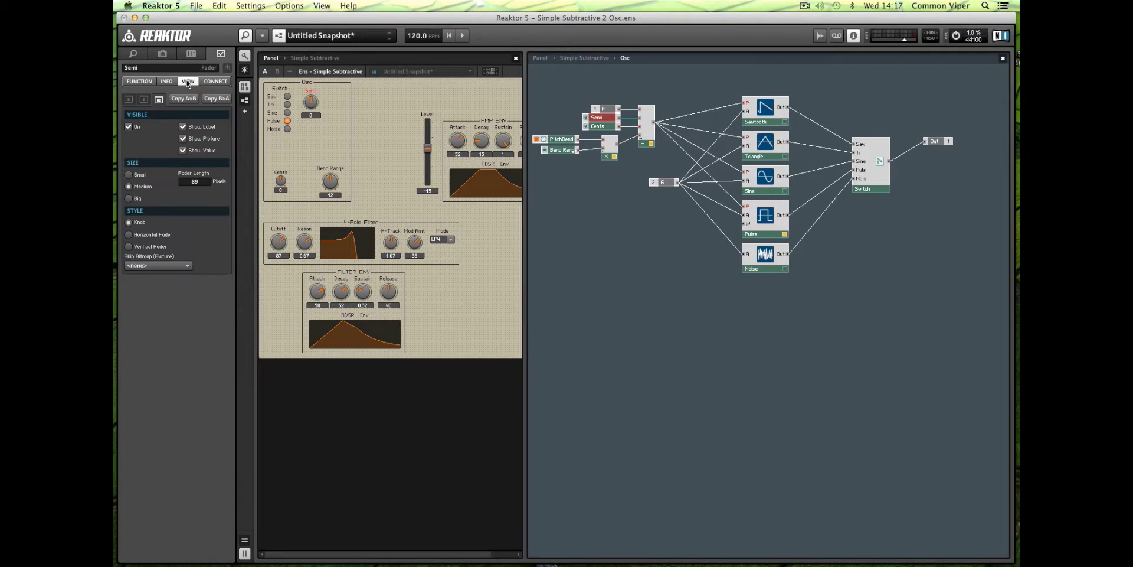
{"action": "left_click", "coordinate": [139, 81]}
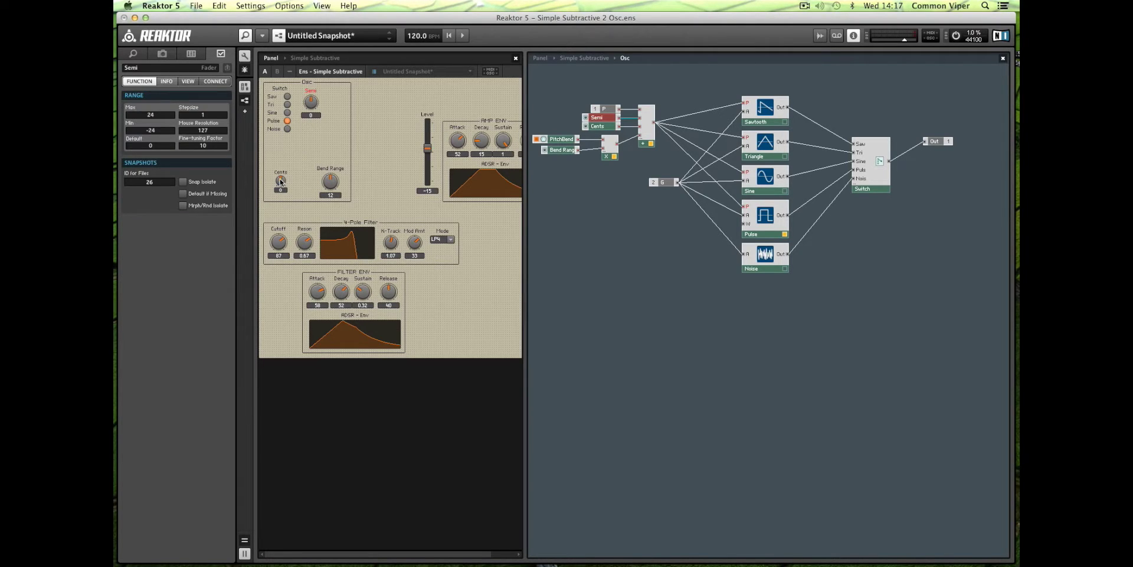
{"action": "left_click_drag", "start_coordinate": [281, 182], "coordinate": [310, 130]}
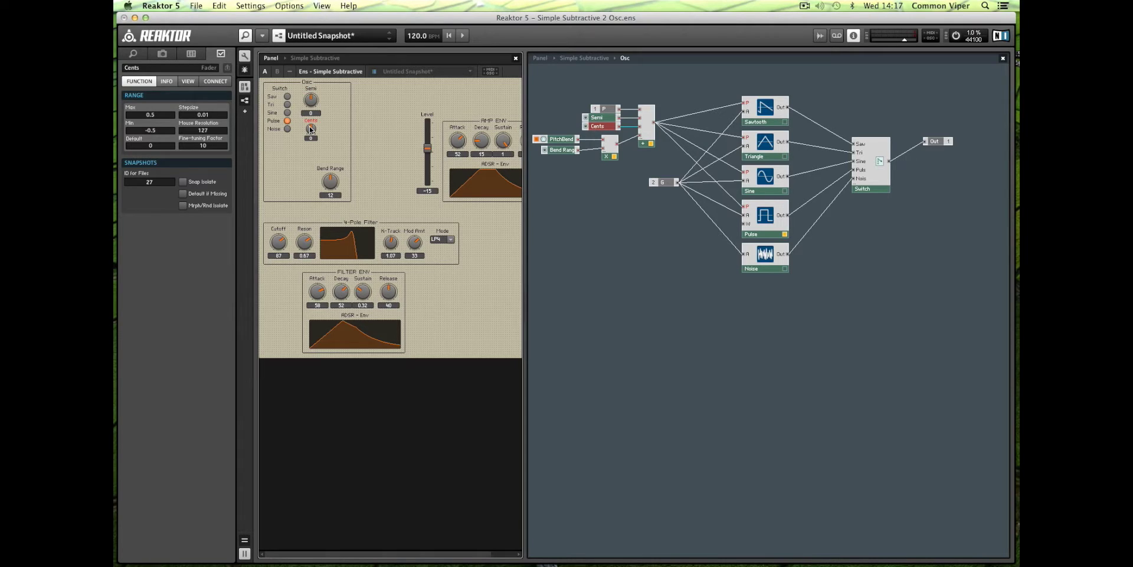
{"action": "left_click_drag", "start_coordinate": [332, 187], "coordinate": [286, 158]}
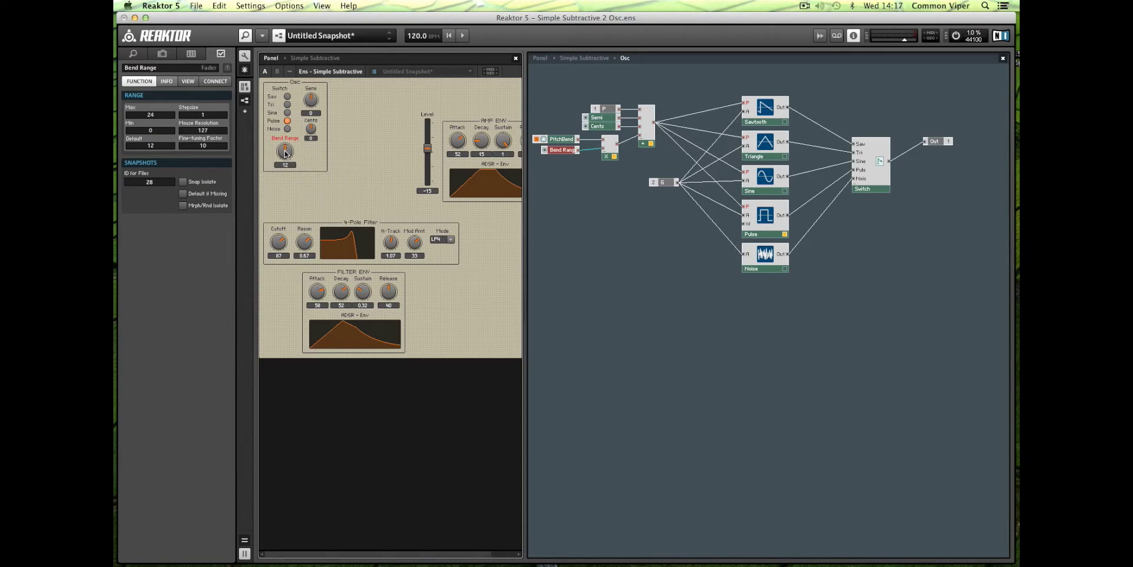
Set the Bend Range knob's display size to Small and turn the knob to 24.
{"action": "left_click", "coordinate": [189, 83]}
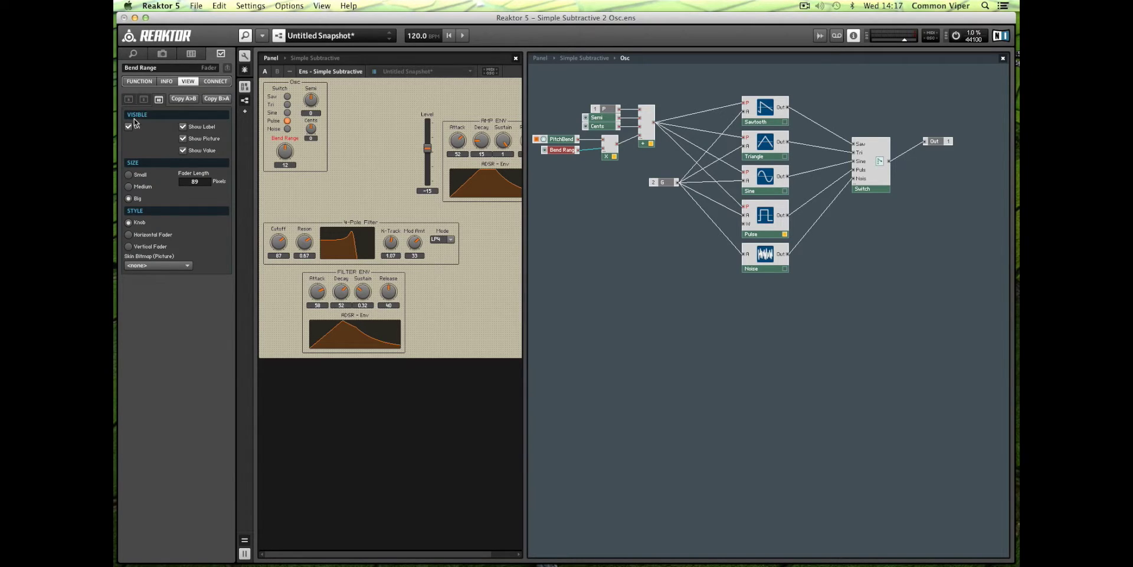
{"action": "left_click", "coordinate": [140, 188]}
{"action": "left_click", "coordinate": [142, 174]}
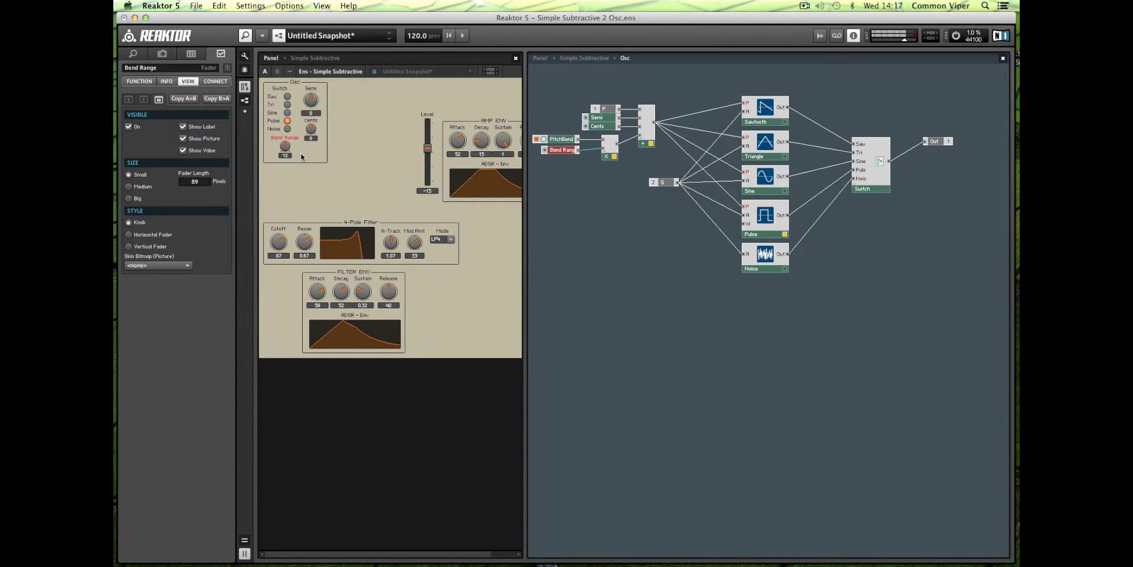
{"action": "left_click_drag", "start_coordinate": [290, 149], "coordinate": [294, 121]}
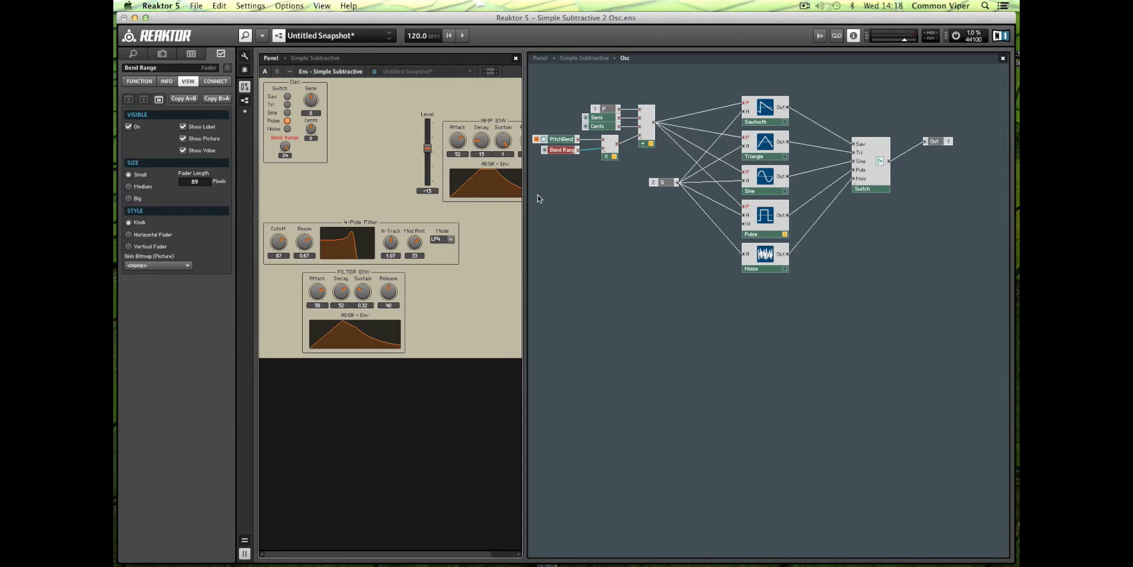
Examine the function ranges of the PitchBend module and Bend Range knob and how they feed the Multiply module.
{"action": "left_click", "coordinate": [561, 191]}
{"action": "left_click", "coordinate": [561, 140]}
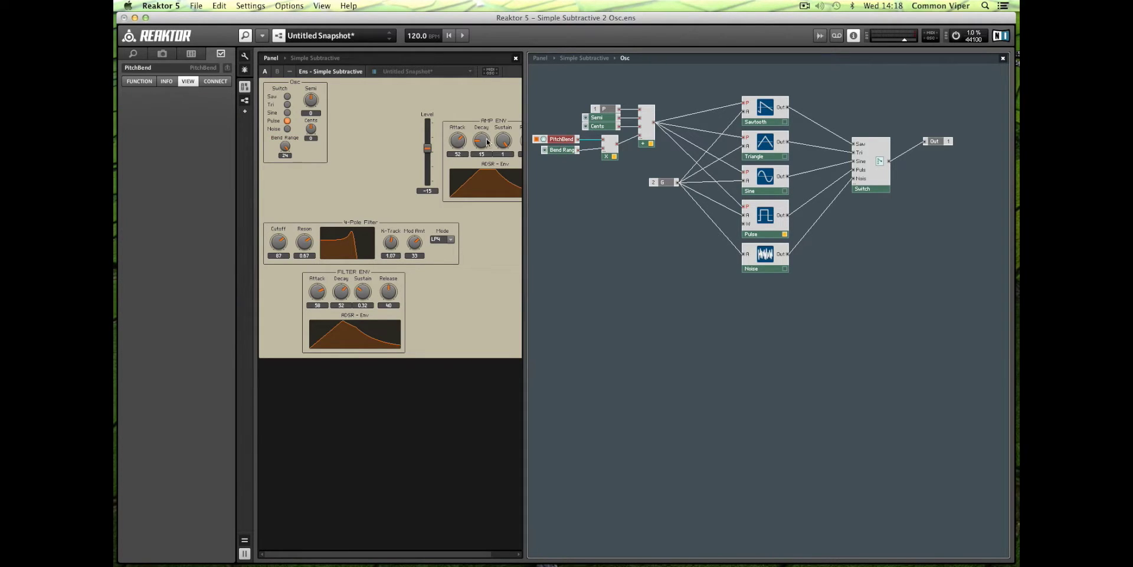
{"action": "left_click", "coordinate": [139, 81]}
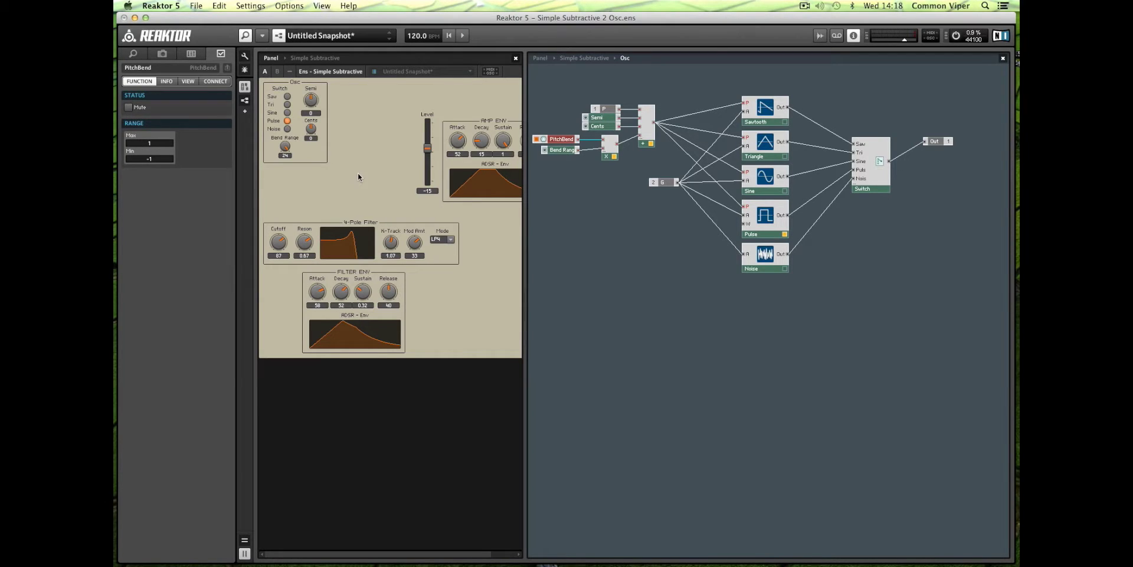
{"action": "left_click", "coordinate": [561, 151]}
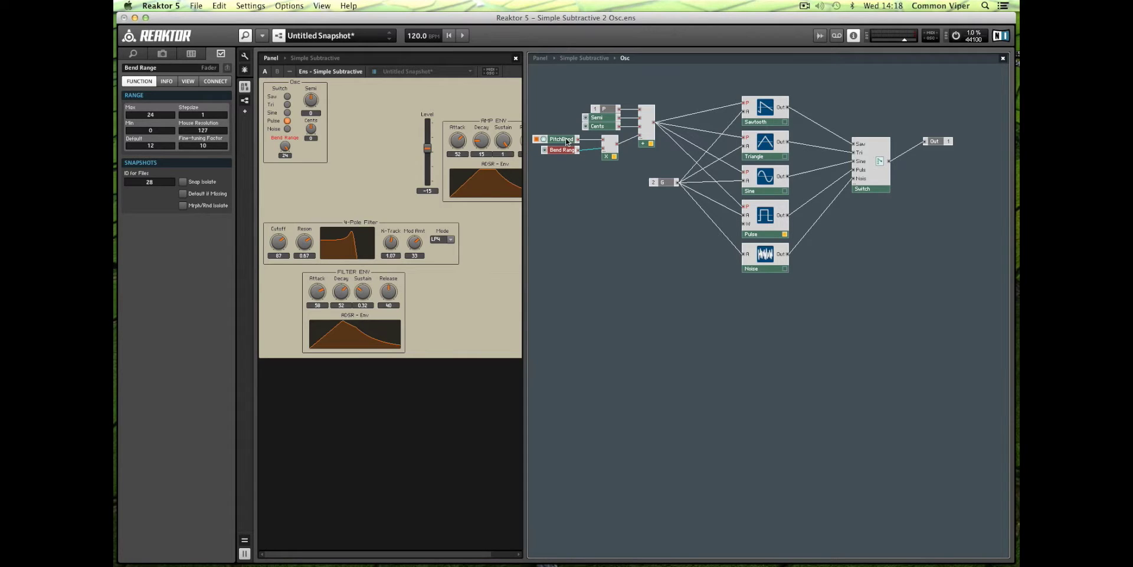
{"action": "left_click", "coordinate": [608, 156]}
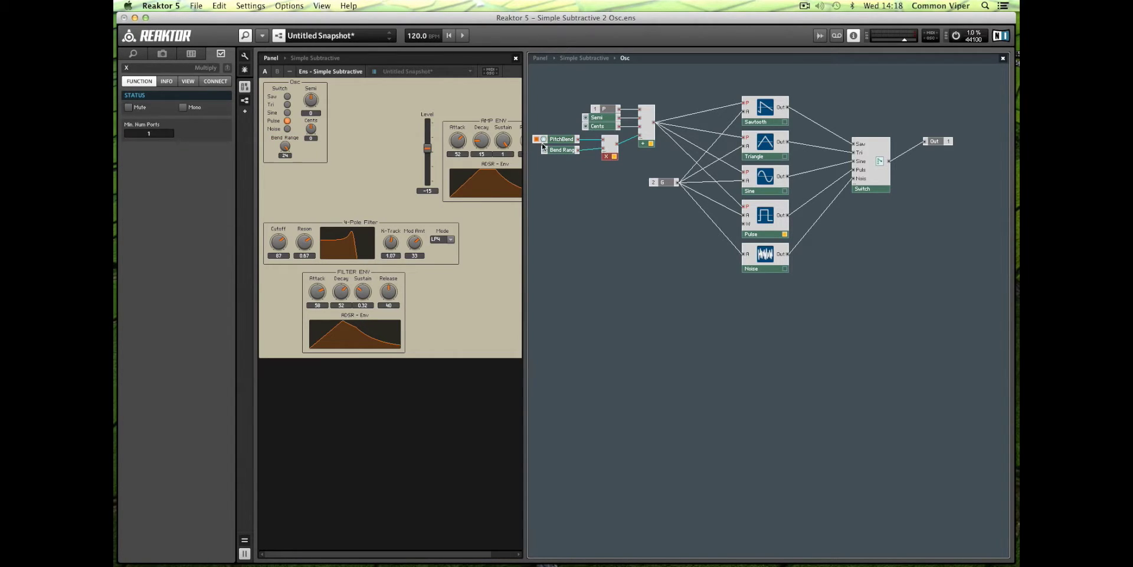
{"action": "left_click", "coordinate": [559, 139]}
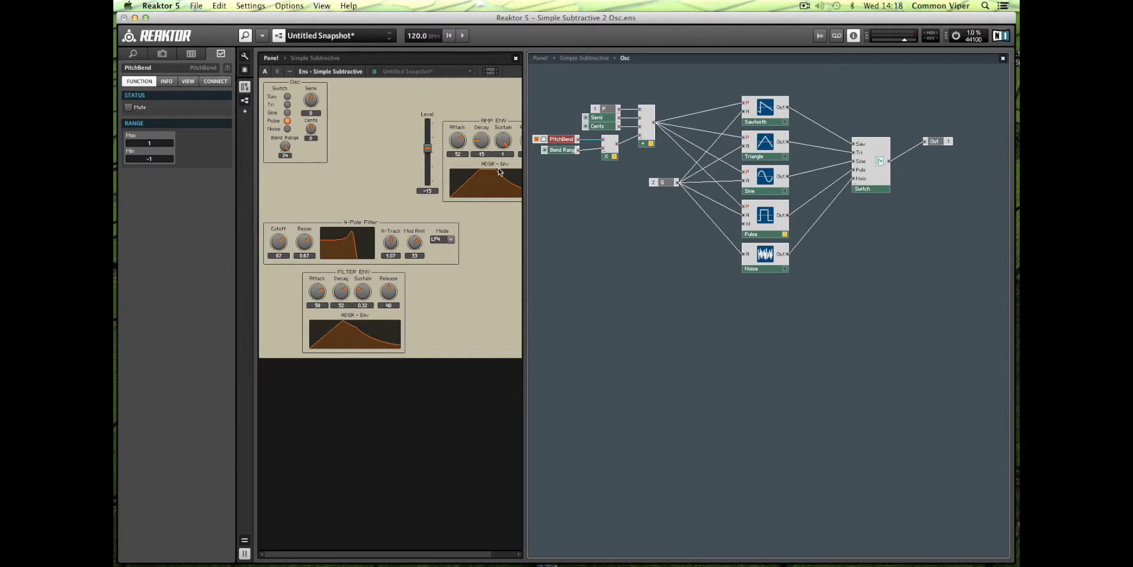
{"action": "left_click", "coordinate": [608, 158]}
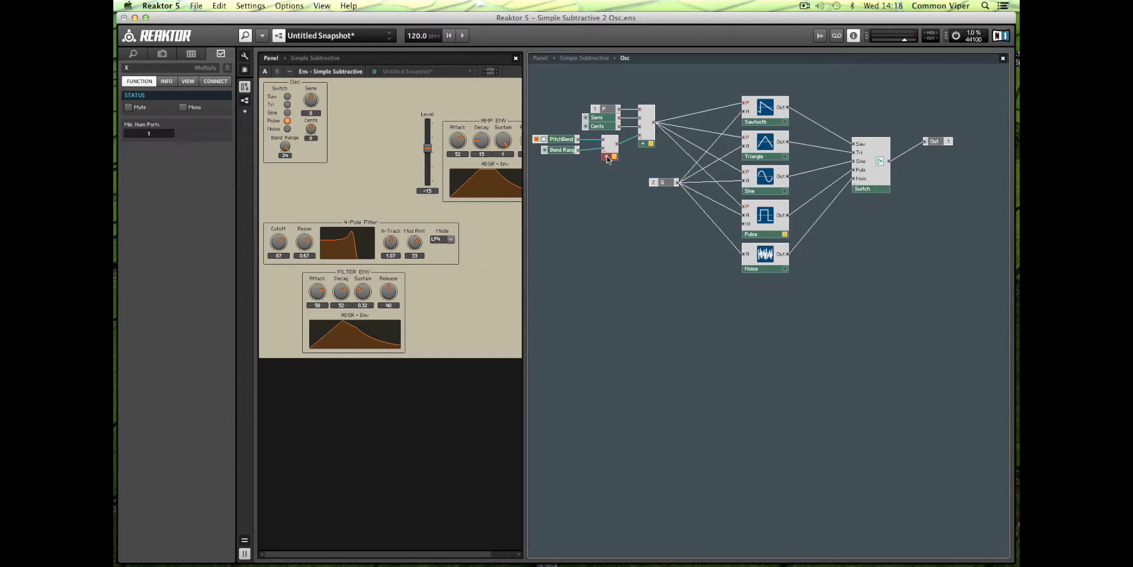
{"action": "left_click", "coordinate": [284, 149]}
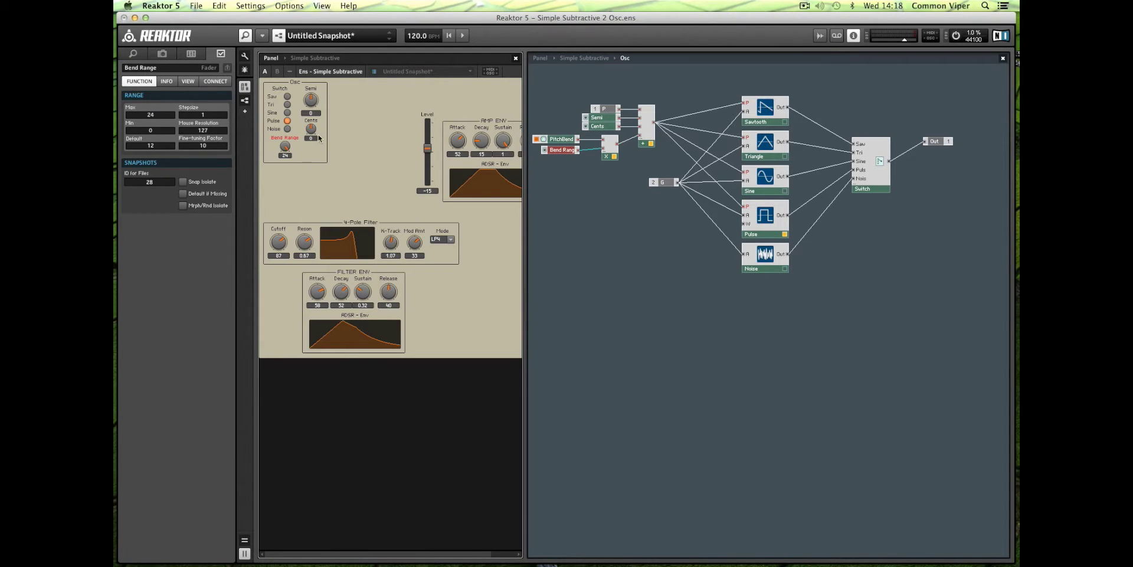
{"action": "left_click", "coordinate": [563, 141]}
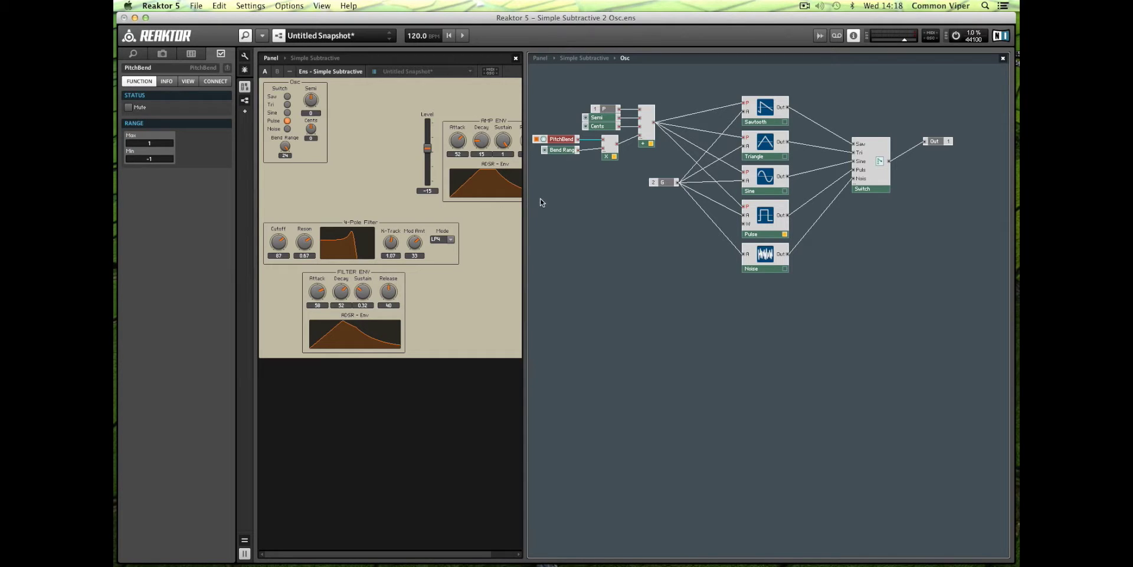
Return to the Simple Subtractive structure and rename the Osc macro as Osc 1.
{"action": "double_click", "coordinate": [562, 201]}
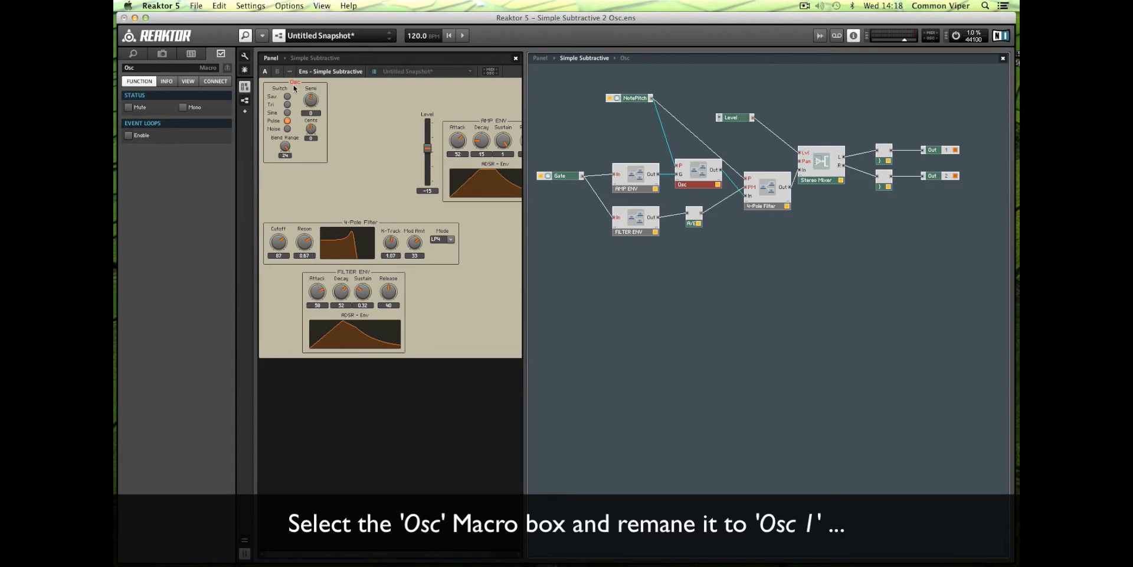
{"action": "left_click", "coordinate": [157, 69]}
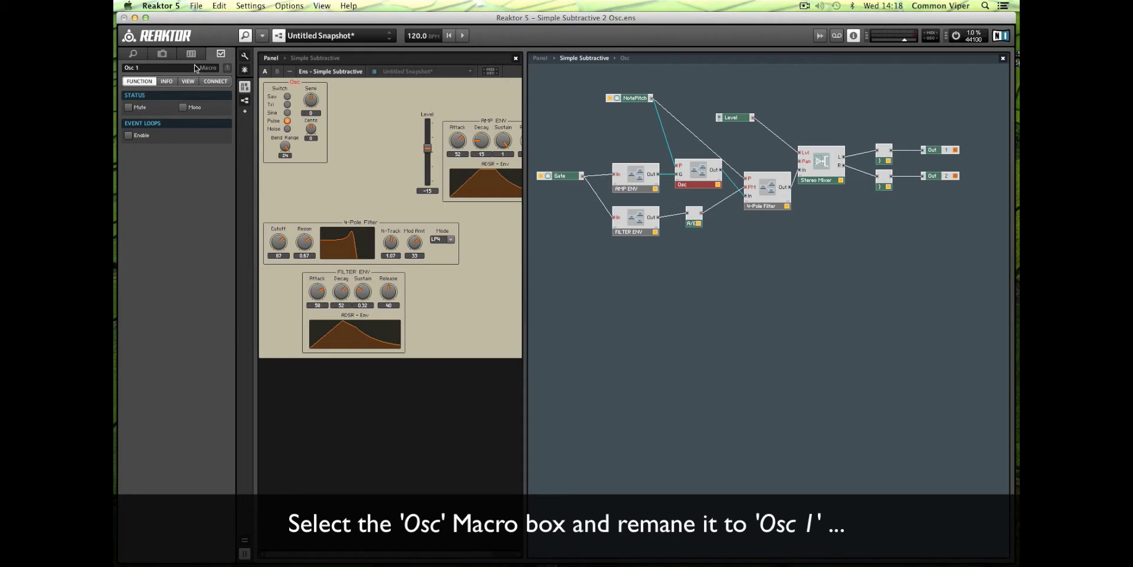
Shift the Gate, AMP ENV, FILTER ENV and A/E modules away from Osc 1 to make room in the structure.
{"action": "left_click_drag", "start_coordinate": [557, 149], "coordinate": [599, 229]}
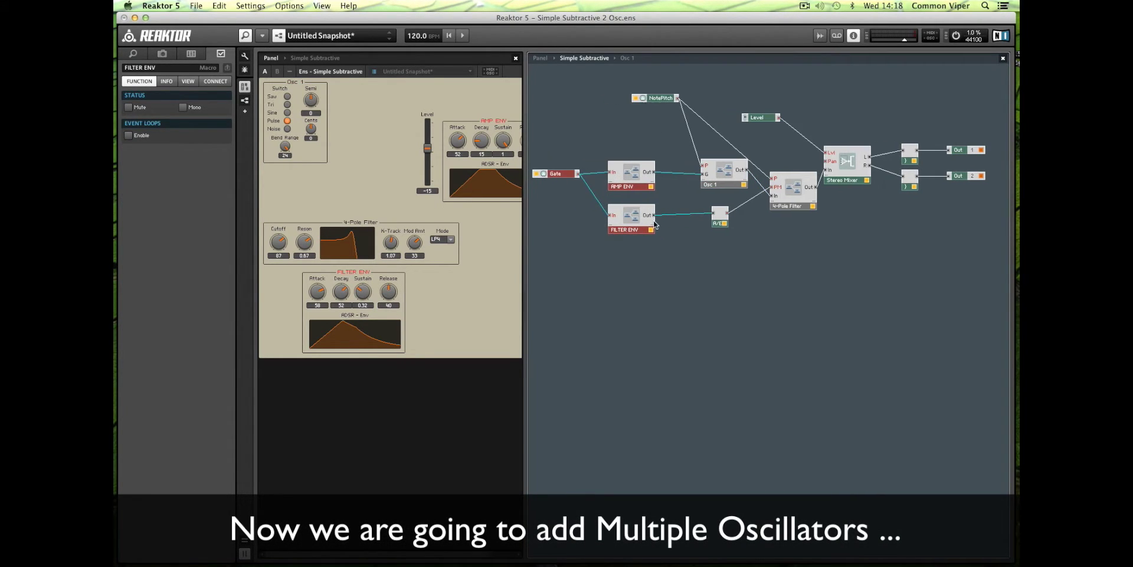
{"action": "left_click_drag", "start_coordinate": [719, 224], "coordinate": [687, 227]}
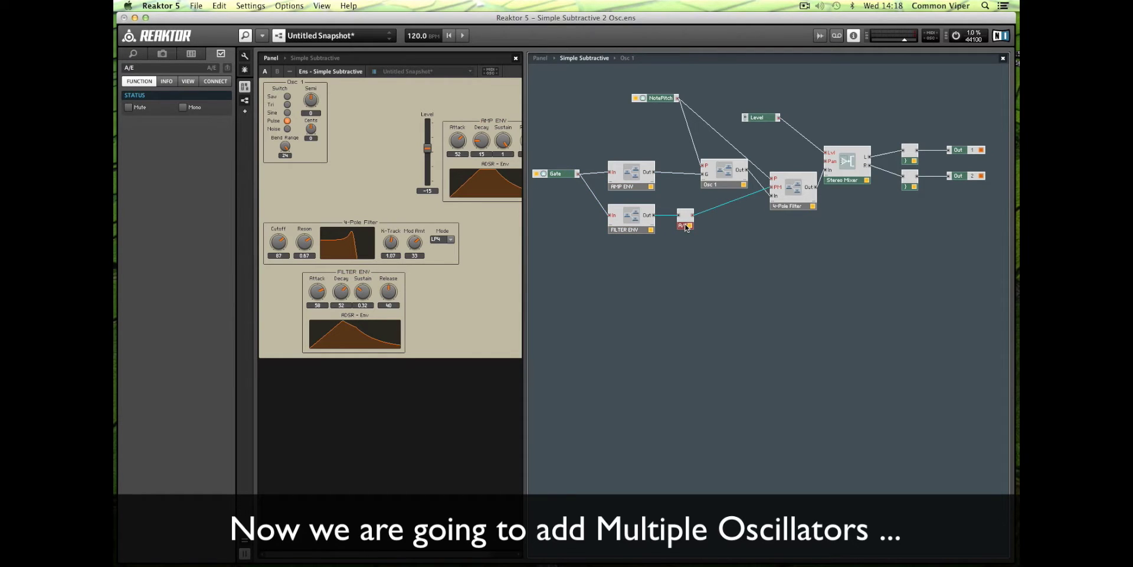
{"action": "left_click_drag", "start_coordinate": [557, 131], "coordinate": [654, 229]}
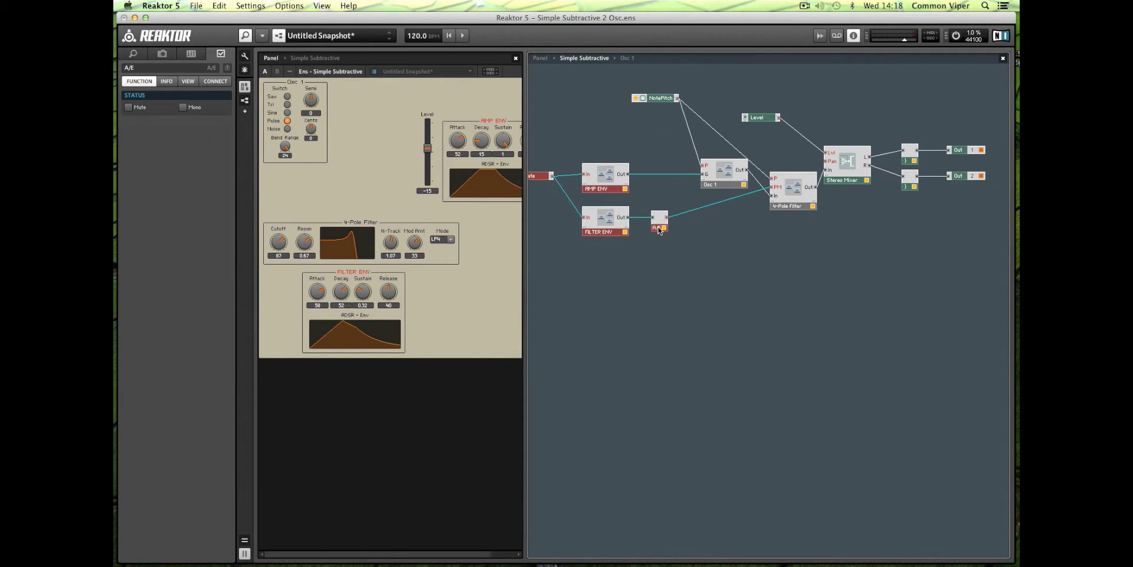
Duplicate the Osc 1 macro beneath itself as Osc 2 and place its controls beside those of Osc 1 on the instrument panel.
{"action": "left_click", "coordinate": [746, 186]}
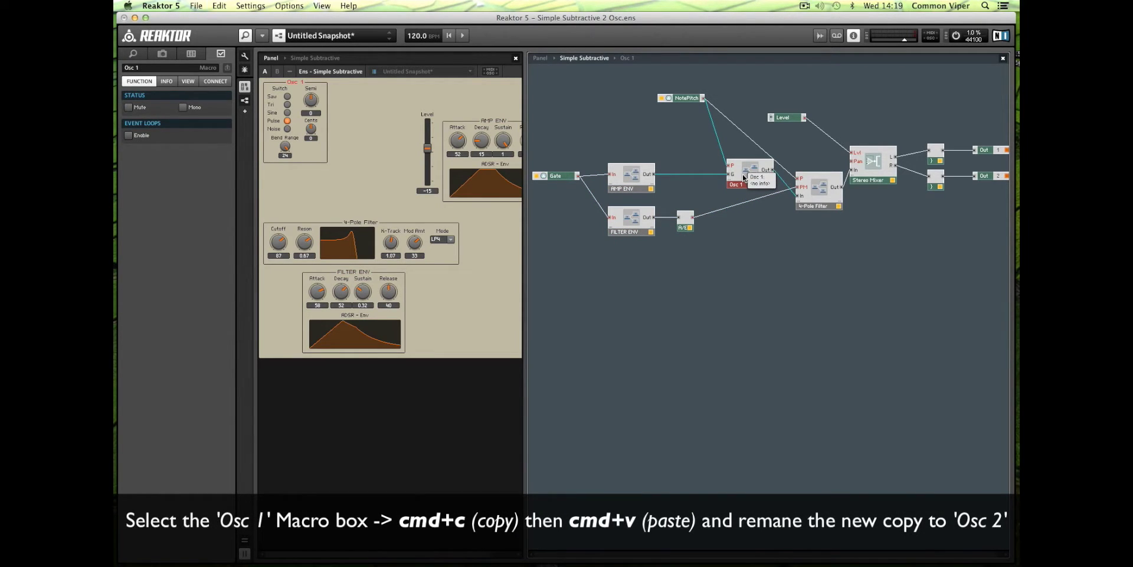
{"action": "left_click", "coordinate": [744, 233]}
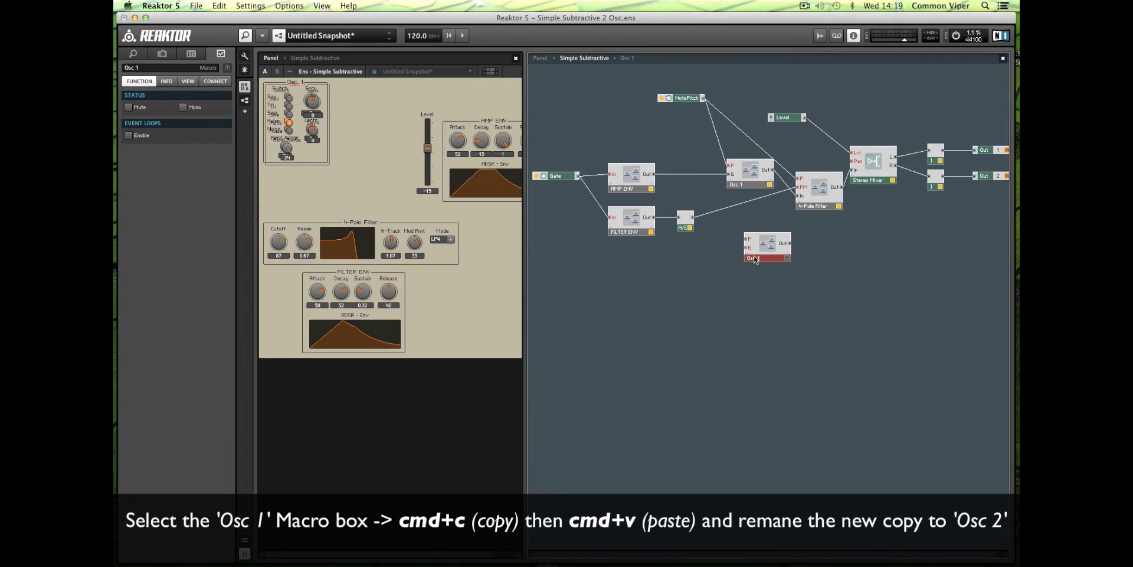
{"action": "key", "text": "super+v"}
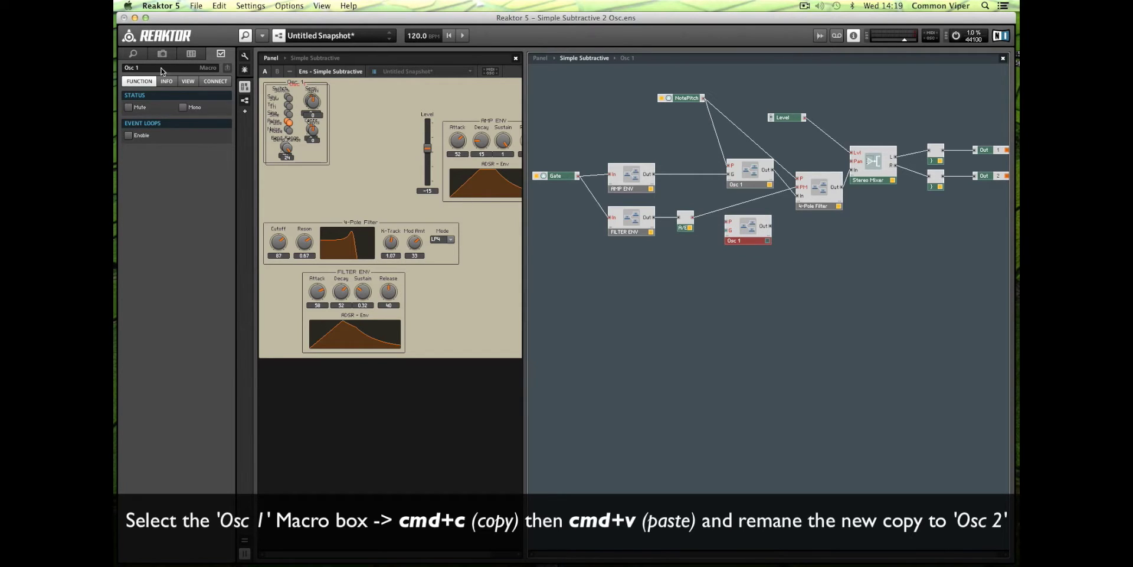
{"action": "left_click", "coordinate": [139, 69]}
{"action": "key", "text": "BackSpace"}
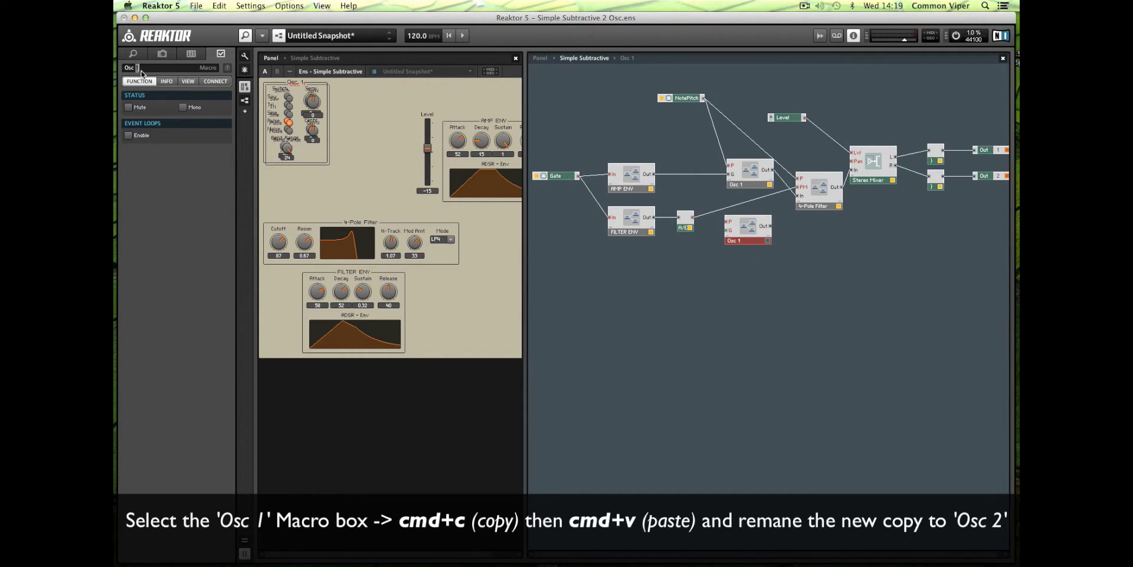
{"action": "type", "text": "2"}
{"action": "key", "text": "Return"}
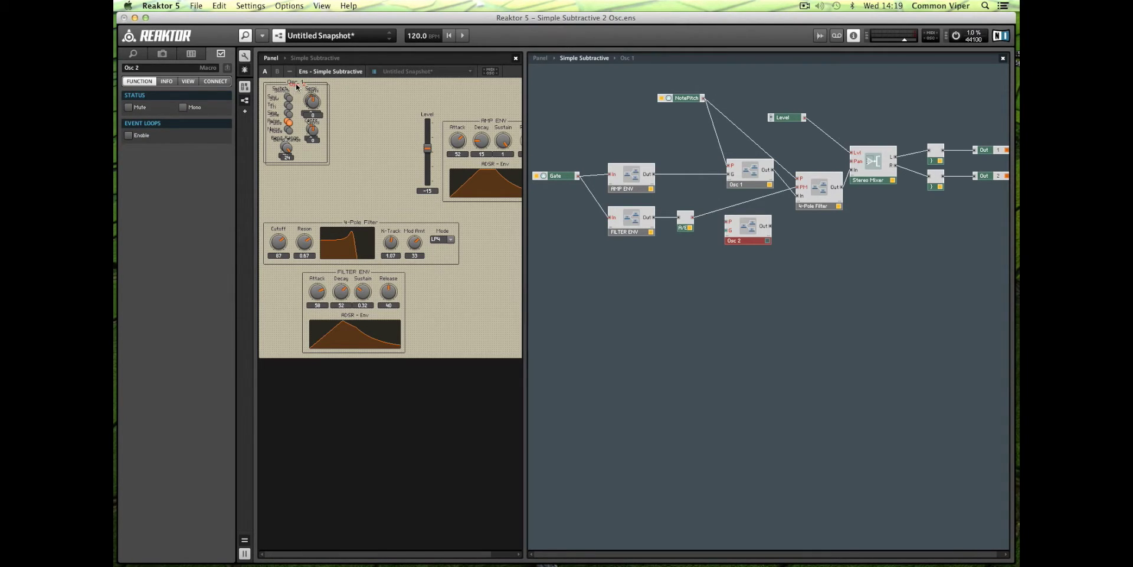
{"action": "left_click_drag", "start_coordinate": [297, 87], "coordinate": [364, 86]}
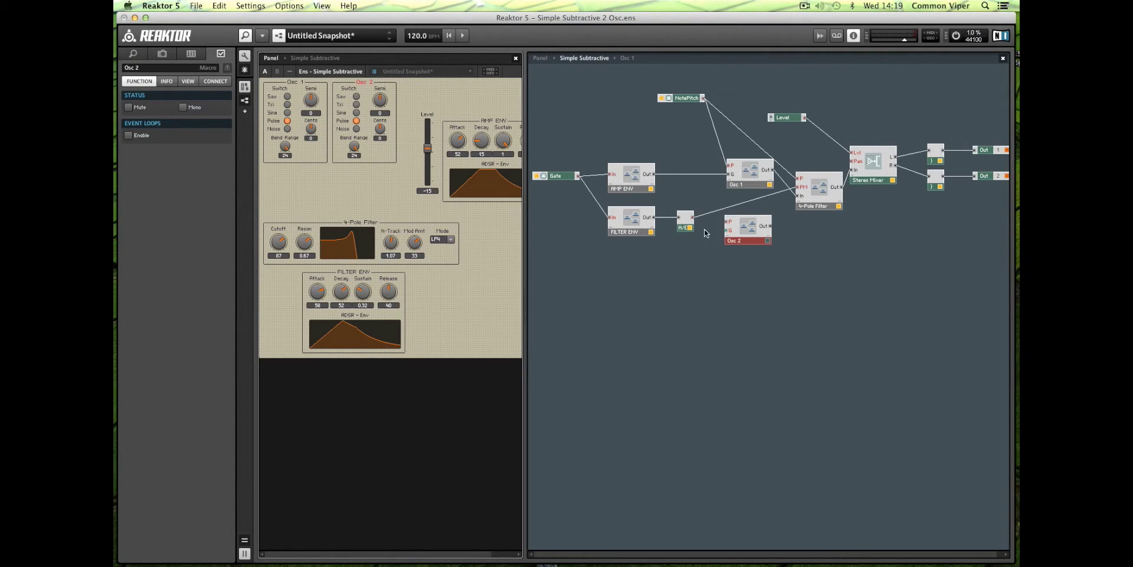
{"action": "left_click_drag", "start_coordinate": [740, 245], "coordinate": [740, 242]}
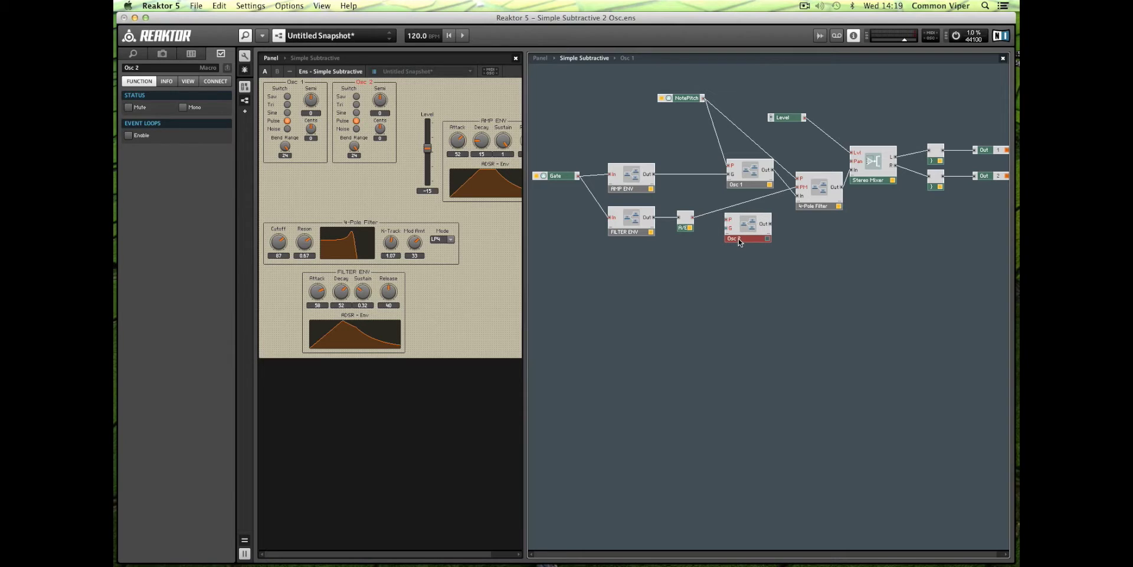
Connect NotePitch to Osc 2's P input and the AMP ENV output to its G input.
{"action": "left_click_drag", "start_coordinate": [686, 98], "coordinate": [726, 219]}
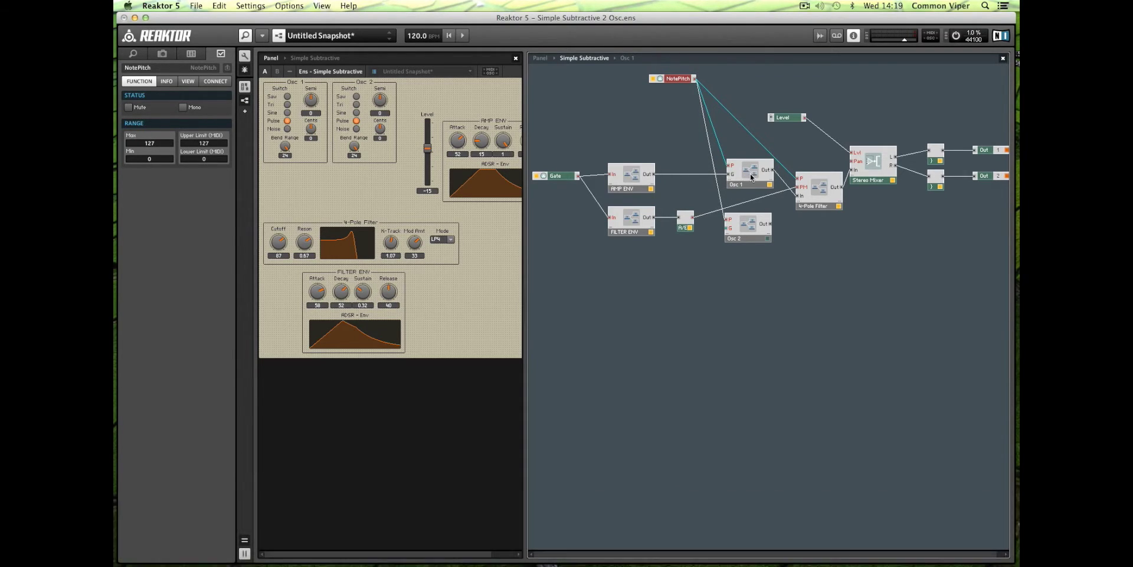
{"action": "left_click", "coordinate": [742, 183]}
{"action": "left_click_drag", "start_coordinate": [646, 178], "coordinate": [732, 244]}
{"action": "left_click", "coordinate": [738, 187]}
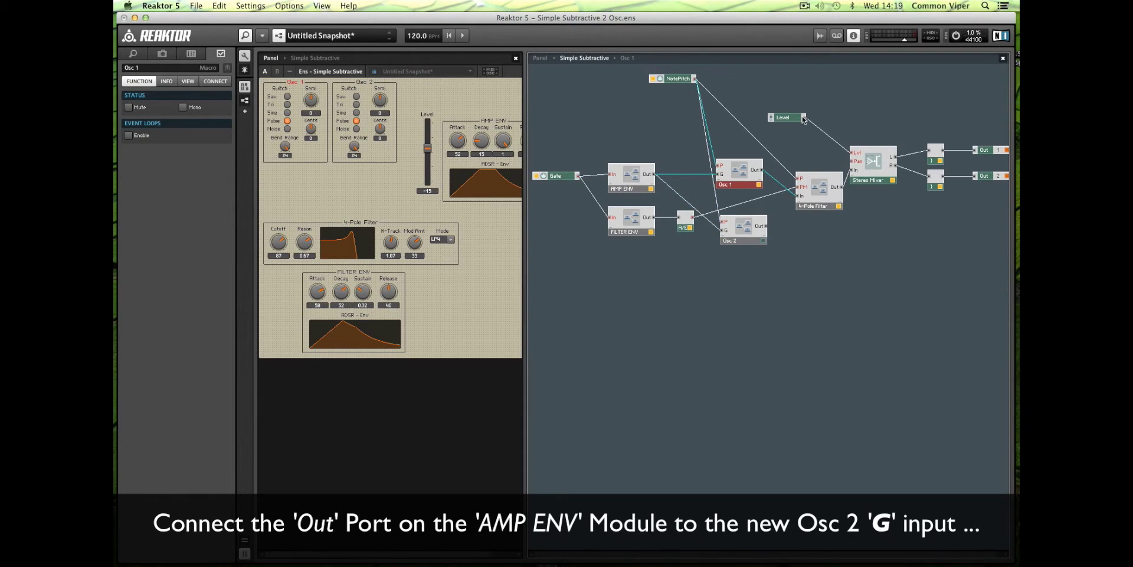
Move the 4-Pole Filter, Stereo Mixer and output modules further from the oscillators to leave a gap.
{"action": "left_click_drag", "start_coordinate": [852, 111], "coordinate": [991, 228]}
{"action": "left_click_drag", "start_coordinate": [876, 180], "coordinate": [903, 193]}
{"action": "left_click_drag", "start_coordinate": [948, 130], "coordinate": [943, 199]}
{"action": "left_click_drag", "start_coordinate": [959, 162], "coordinate": [972, 190]}
{"action": "left_click_drag", "start_coordinate": [821, 205], "coordinate": [832, 201]}
Insert a math Add module after the oscillators and route the Osc 1 and Osc 2 outputs through it into the 4-Pole Filter.
{"action": "left_click", "coordinate": [787, 222]}
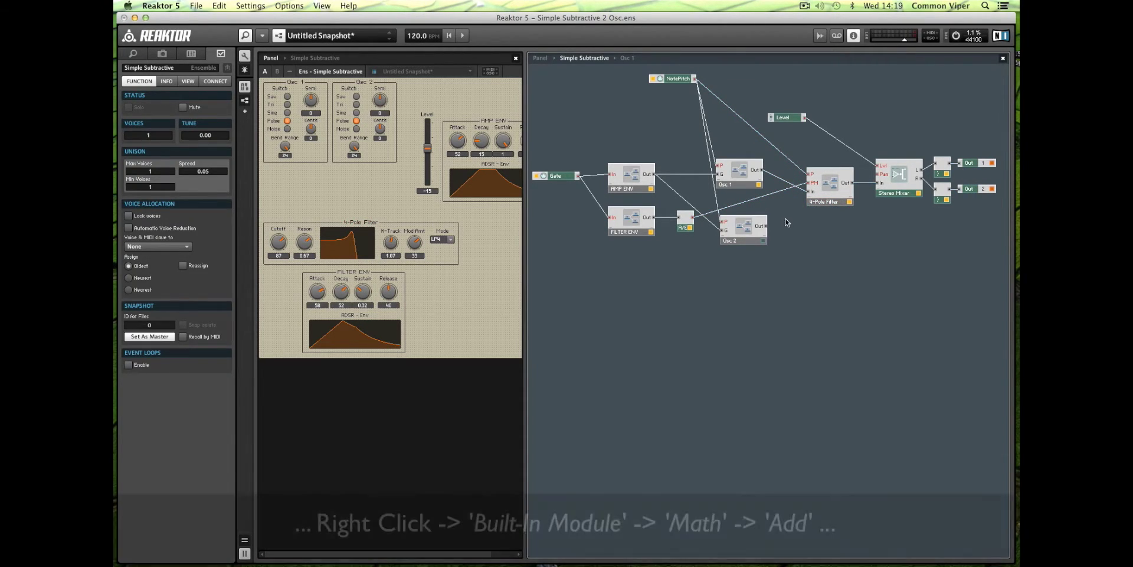
{"action": "right_click", "coordinate": [786, 222]}
{"action": "mouse_move", "coordinate": [803, 223]}
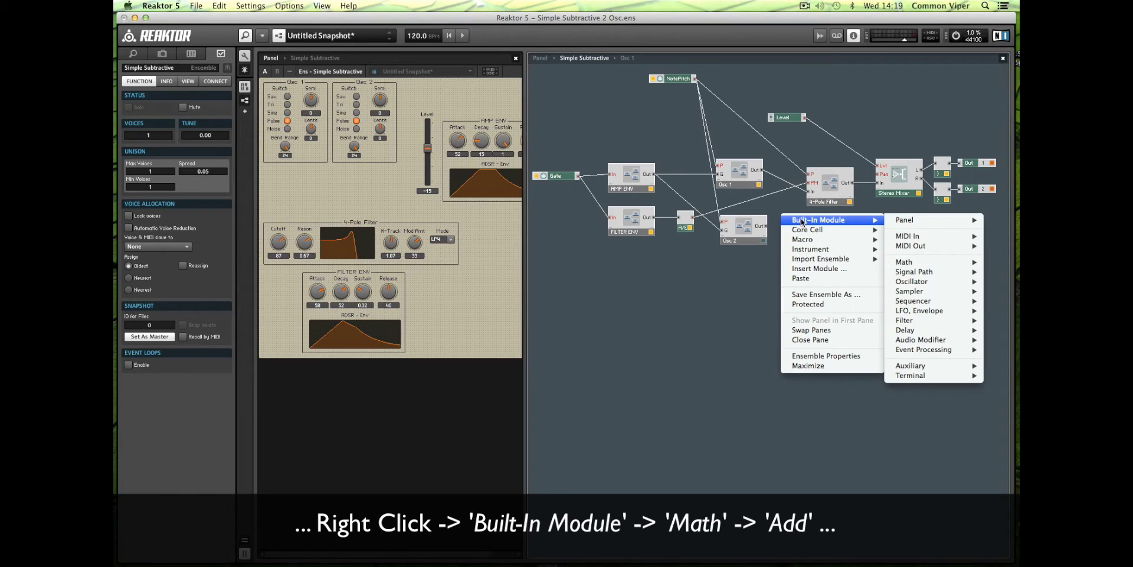
{"action": "mouse_move", "coordinate": [912, 262]}
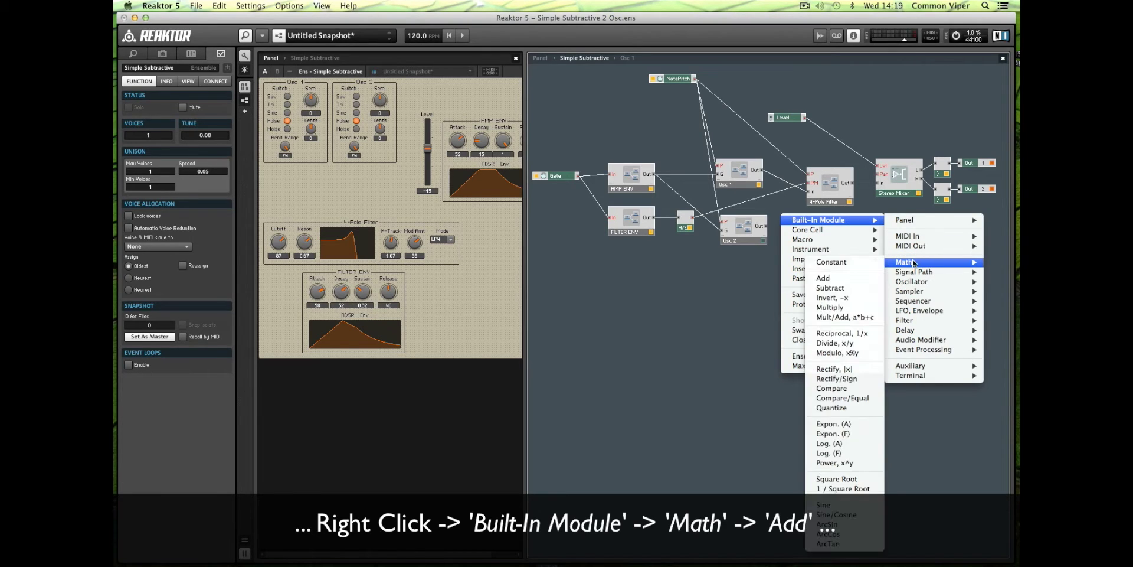
{"action": "left_click", "coordinate": [855, 284]}
{"action": "left_click_drag", "start_coordinate": [791, 235], "coordinate": [789, 223]}
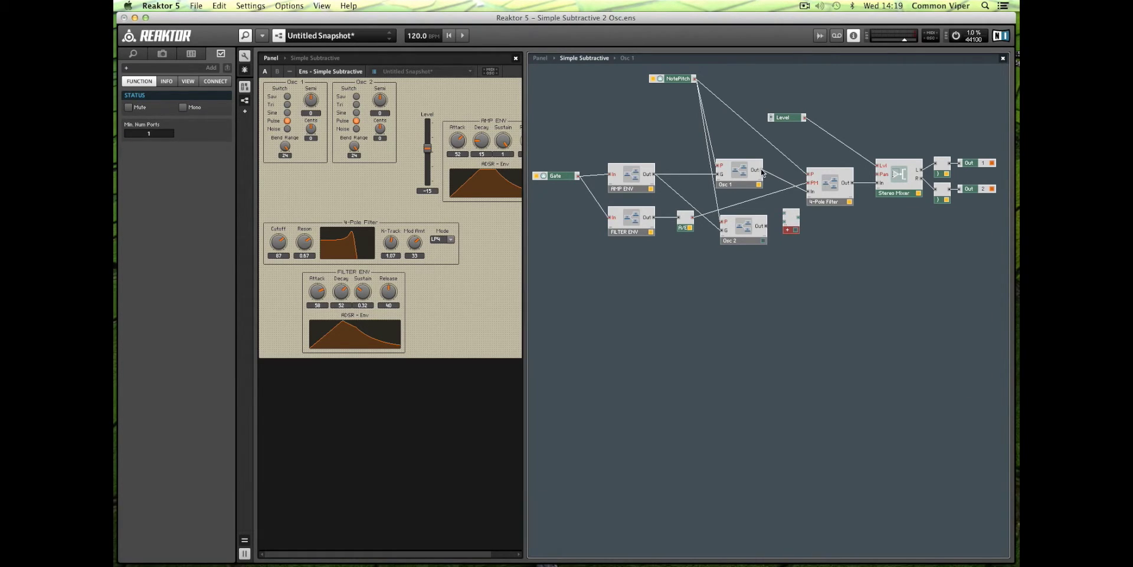
{"action": "left_click_drag", "start_coordinate": [762, 170], "coordinate": [780, 214]}
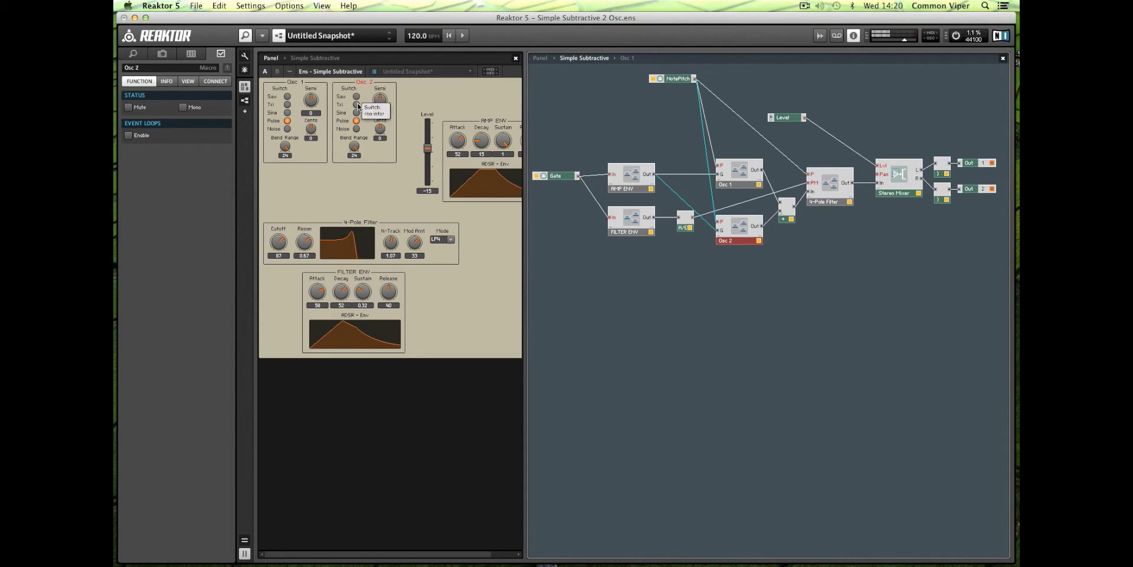
Set Osc 2 to Saw with Semi at 24 and Cents at -0.11, and set Osc 1's Cents to 0.11.
{"action": "left_click", "coordinate": [356, 96]}
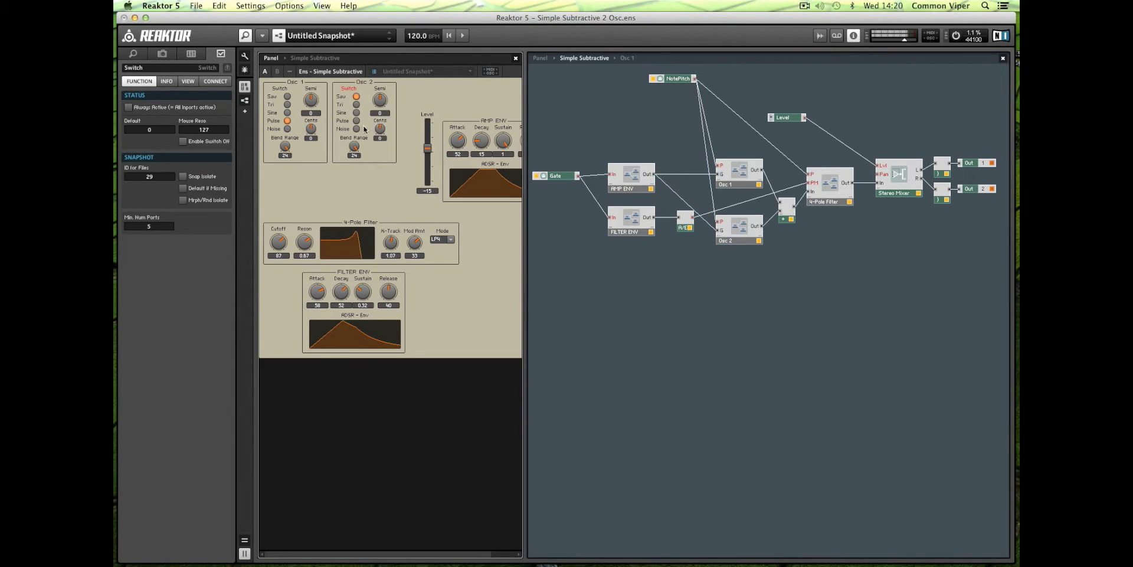
{"action": "left_click_drag", "start_coordinate": [381, 104], "coordinate": [395, 66]}
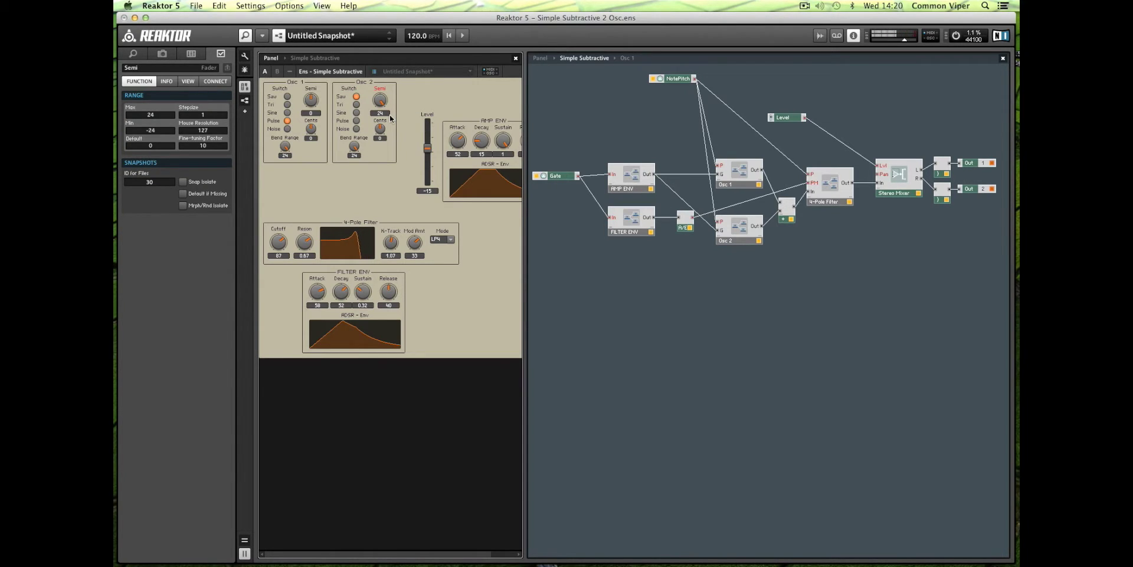
{"action": "left_click_drag", "start_coordinate": [380, 129], "coordinate": [382, 136]}
{"action": "left_click_drag", "start_coordinate": [315, 131], "coordinate": [315, 126]}
Duplicate the Osc 2 macro, place the copy beneath it in the structure and rename it as Osc 3.
{"action": "left_click", "coordinate": [735, 240]}
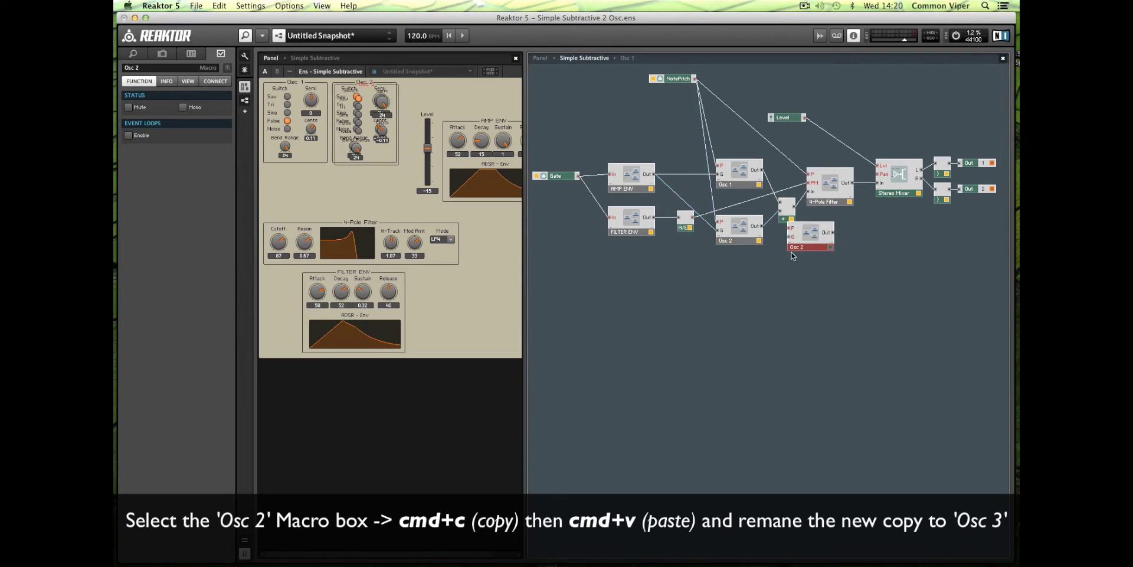
{"action": "key", "text": "super+c"}
{"action": "key", "text": "super+v"}
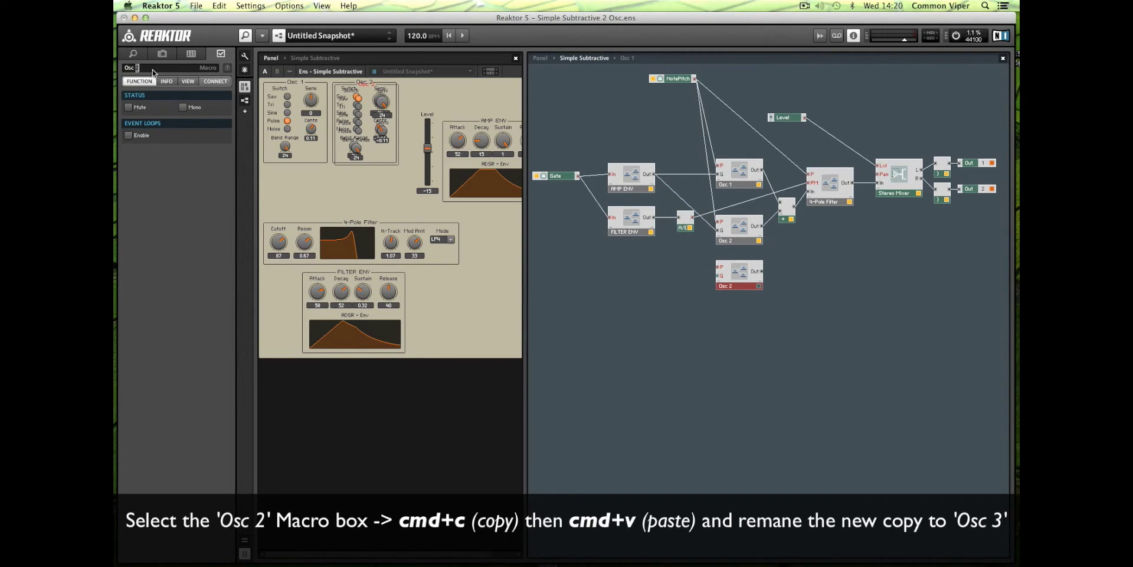
{"action": "type", "text": "3"}
{"action": "key", "text": "Return"}
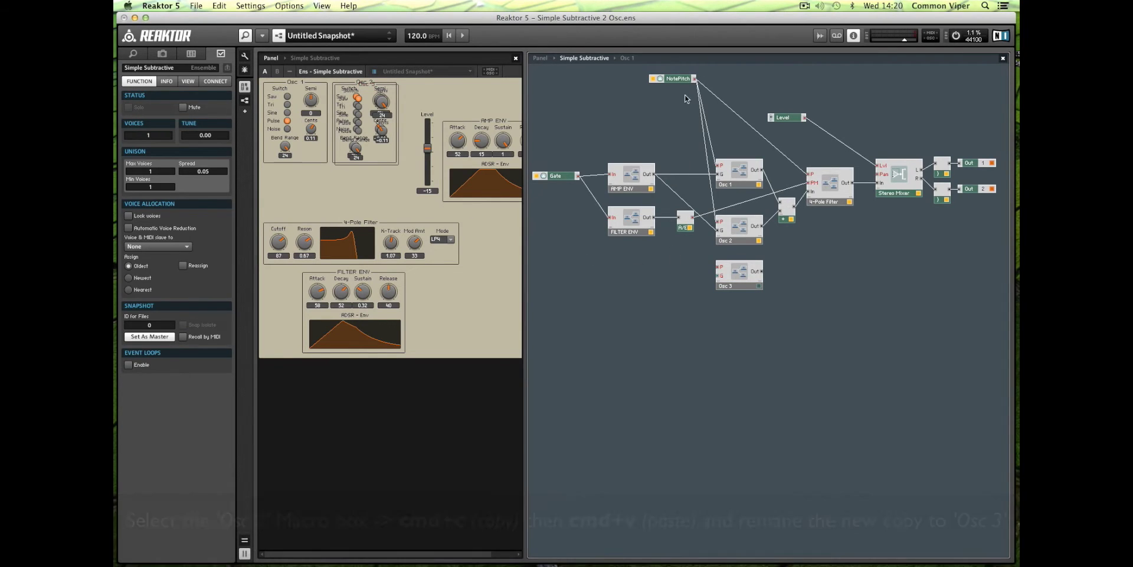
Connect NotePitch to the P input of Osc 3 and the AMP ENV output to its G input.
{"action": "left_click_drag", "start_coordinate": [683, 80], "coordinate": [723, 267]}
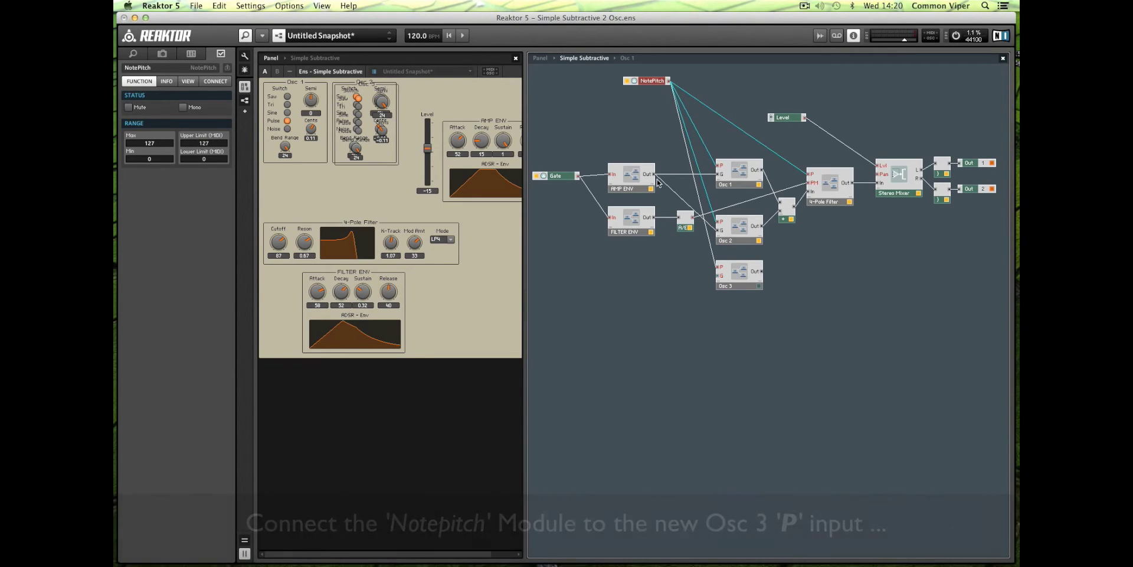
{"action": "left_click_drag", "start_coordinate": [656, 175], "coordinate": [718, 279]}
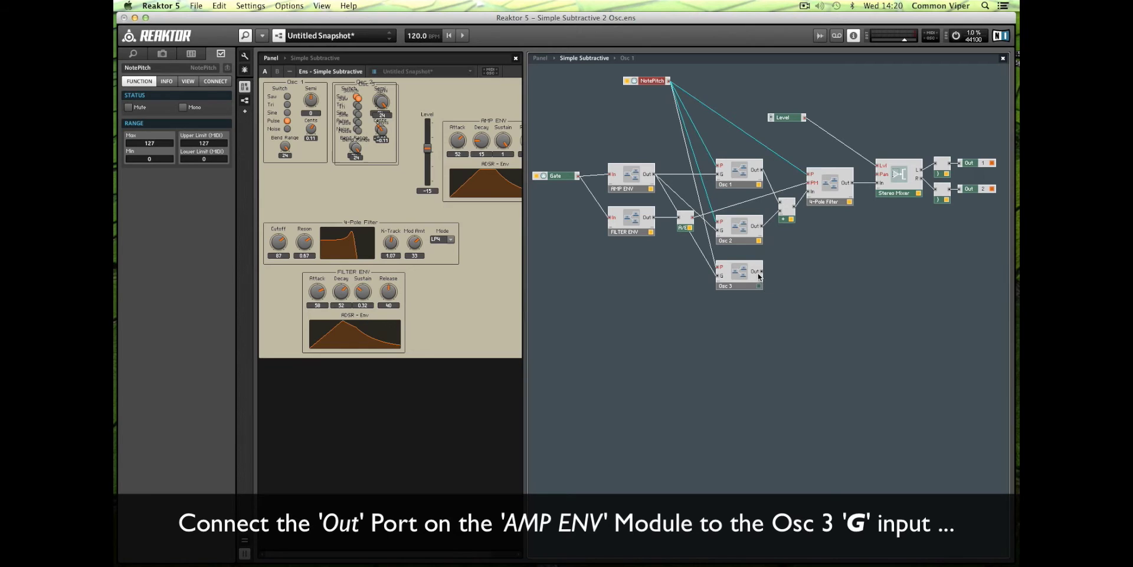
Set the Add module's Min Num Ports to 3 and connect the Osc 3 output to its free input.
{"action": "left_click", "coordinate": [783, 218]}
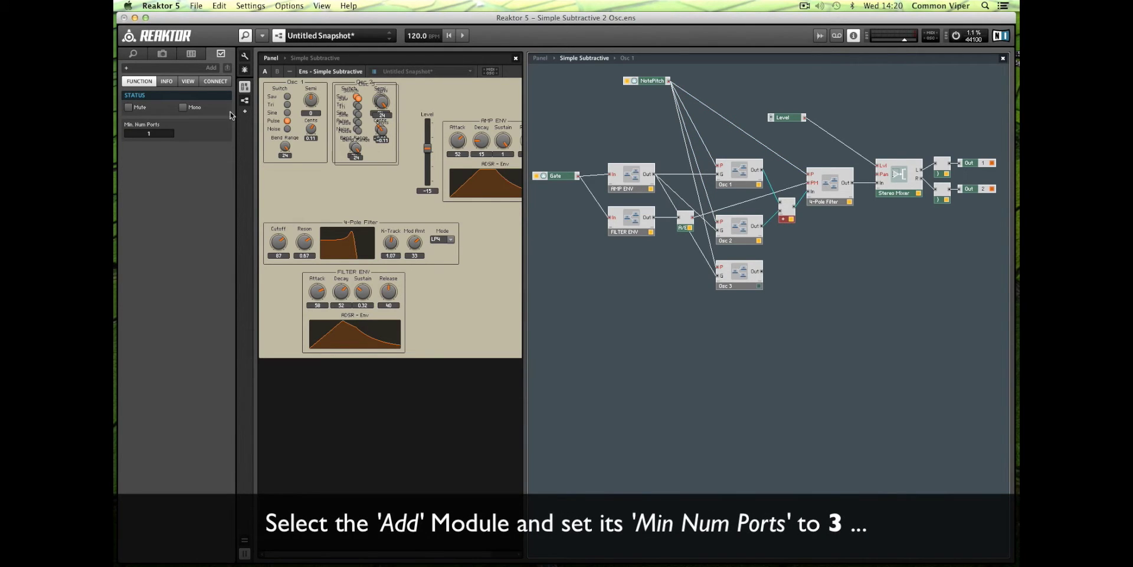
{"action": "left_click_drag", "start_coordinate": [152, 133], "coordinate": [158, 131]}
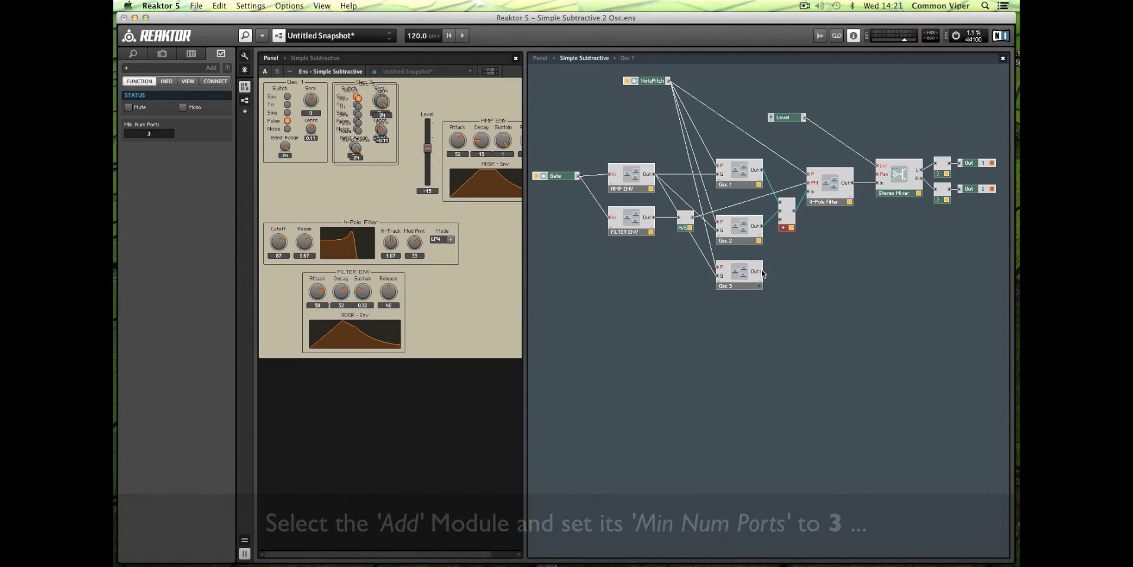
{"action": "left_click_drag", "start_coordinate": [764, 271], "coordinate": [780, 220]}
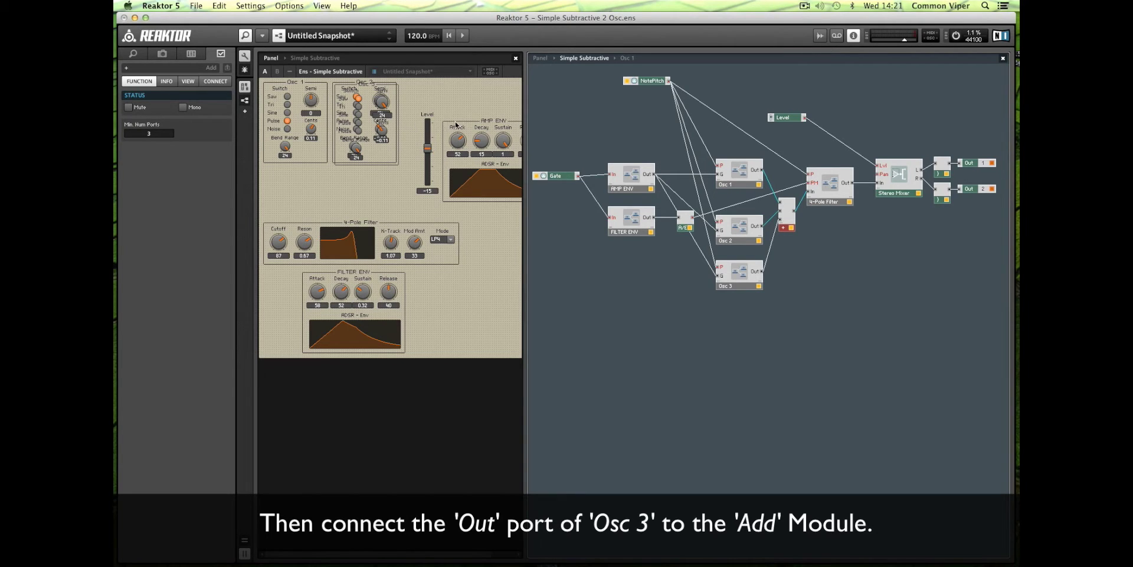
Rearrange the panel with Osc 3 and the Level fader in line after Osc 2 and the 4-Pole Filter directly beneath the oscillators.
{"action": "left_click_drag", "start_coordinate": [366, 85], "coordinate": [445, 89]}
{"action": "left_click_drag", "start_coordinate": [497, 122], "coordinate": [490, 281]}
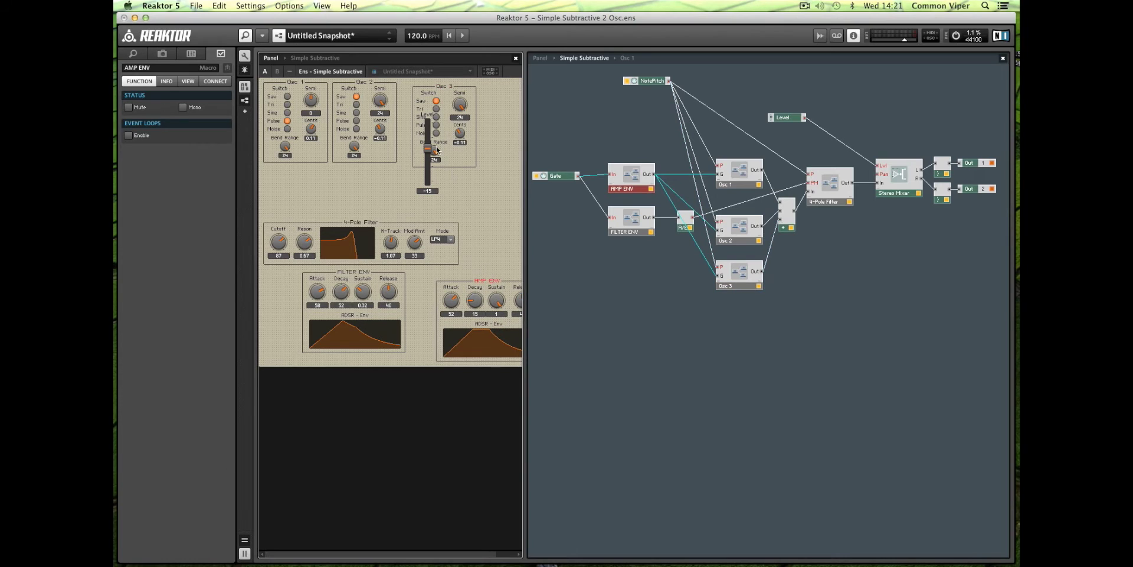
{"action": "left_click_drag", "start_coordinate": [430, 186], "coordinate": [496, 161]}
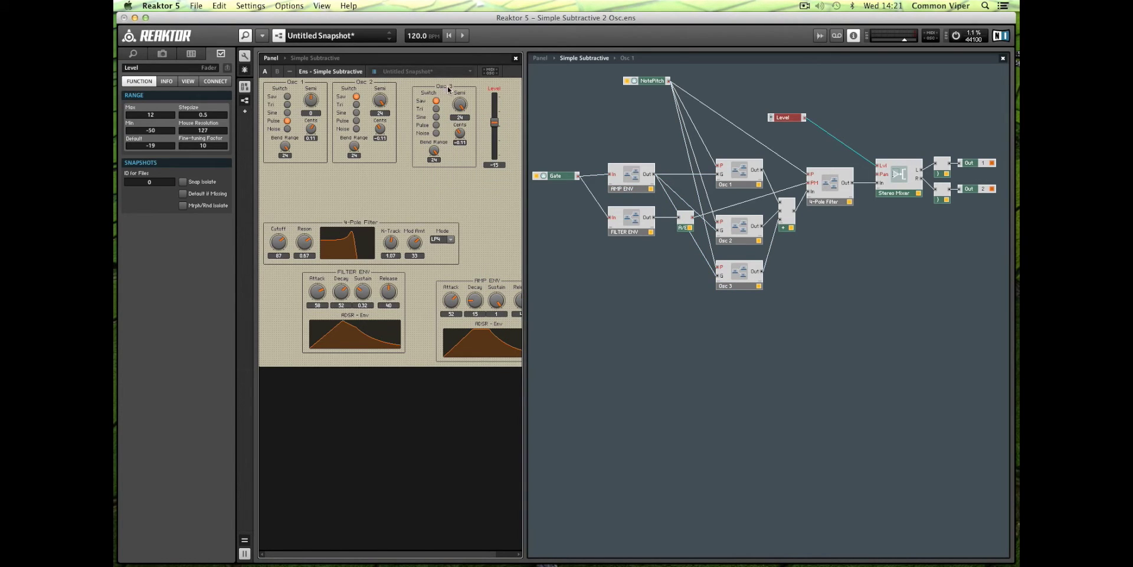
{"action": "left_click_drag", "start_coordinate": [448, 90], "coordinate": [438, 86]}
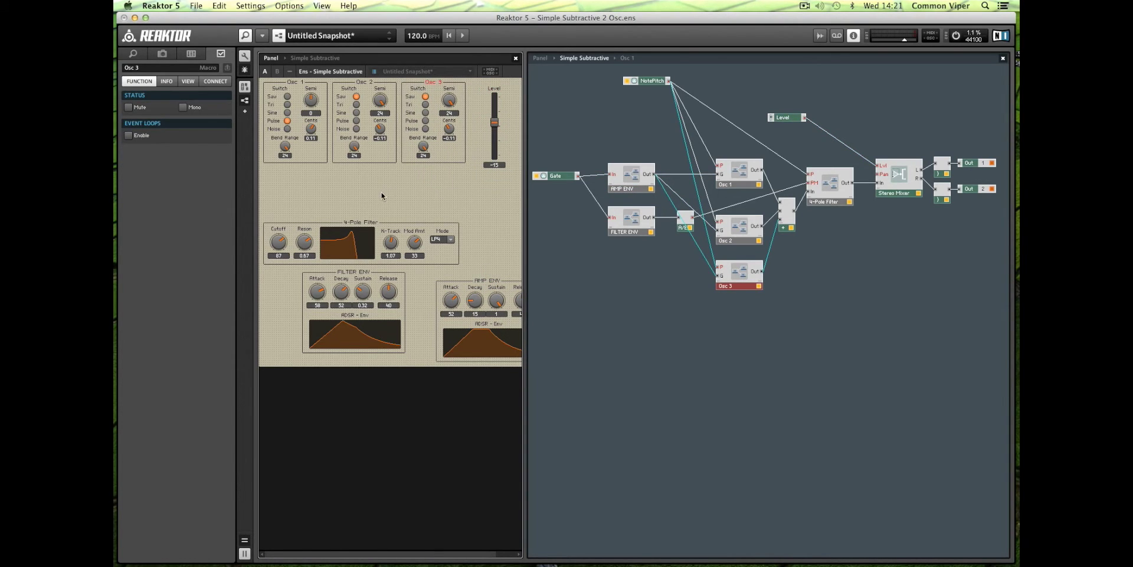
{"action": "left_click_drag", "start_coordinate": [354, 223], "coordinate": [355, 169]}
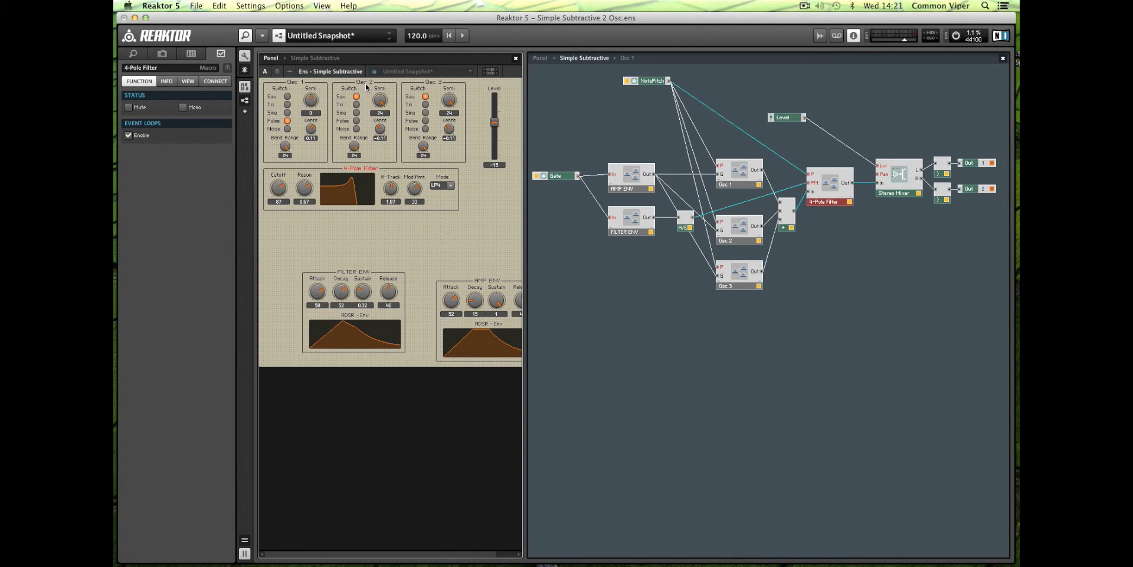
{"action": "left_click_drag", "start_coordinate": [435, 185], "coordinate": [445, 187]}
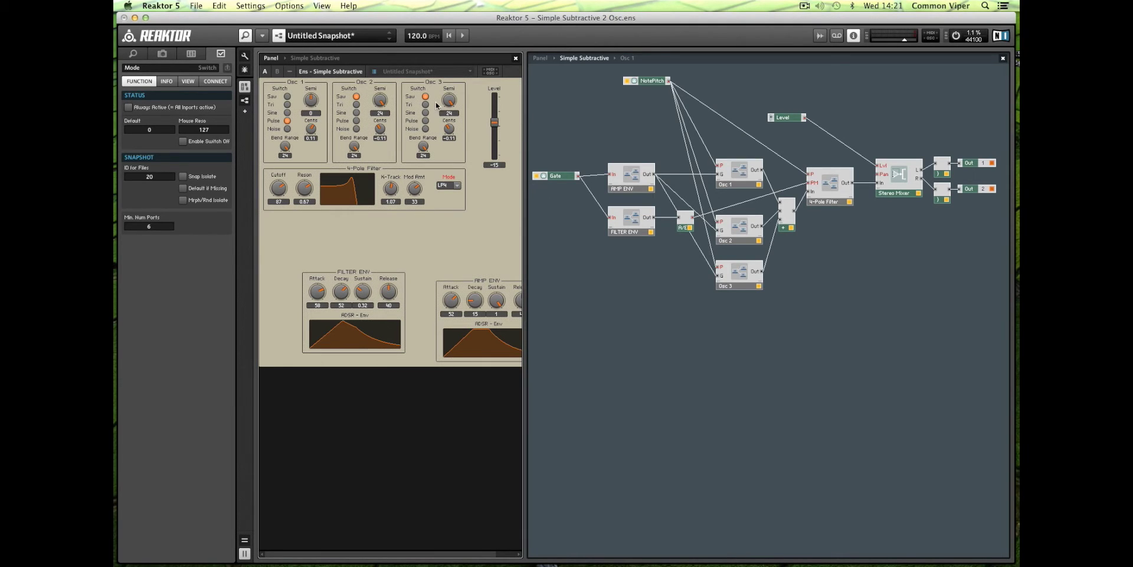
Set Osc 3 to Noise with Semi at 12 and adjusted Cents, and raise the filter Cutoff to 109.
{"action": "left_click_drag", "start_coordinate": [449, 112], "coordinate": [458, 113]}
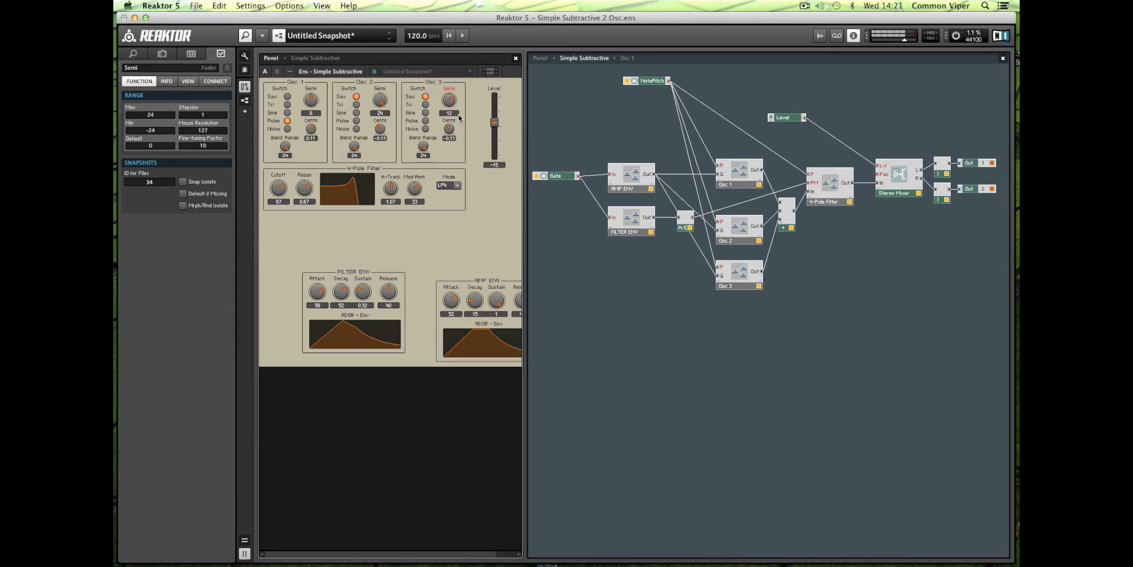
{"action": "left_click_drag", "start_coordinate": [281, 191], "coordinate": [282, 178]}
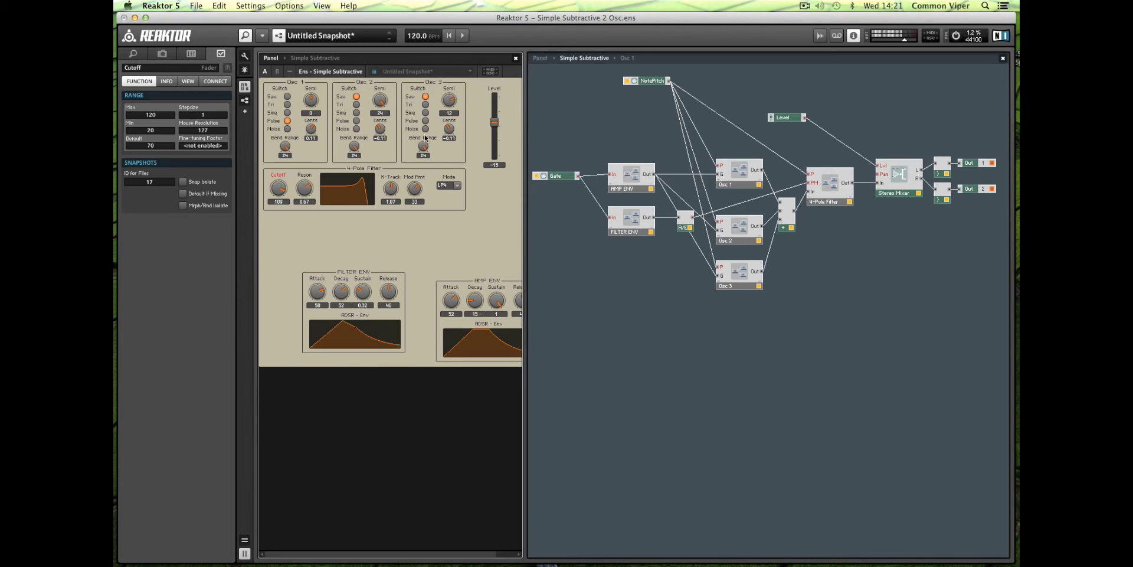
{"action": "left_click", "coordinate": [425, 129]}
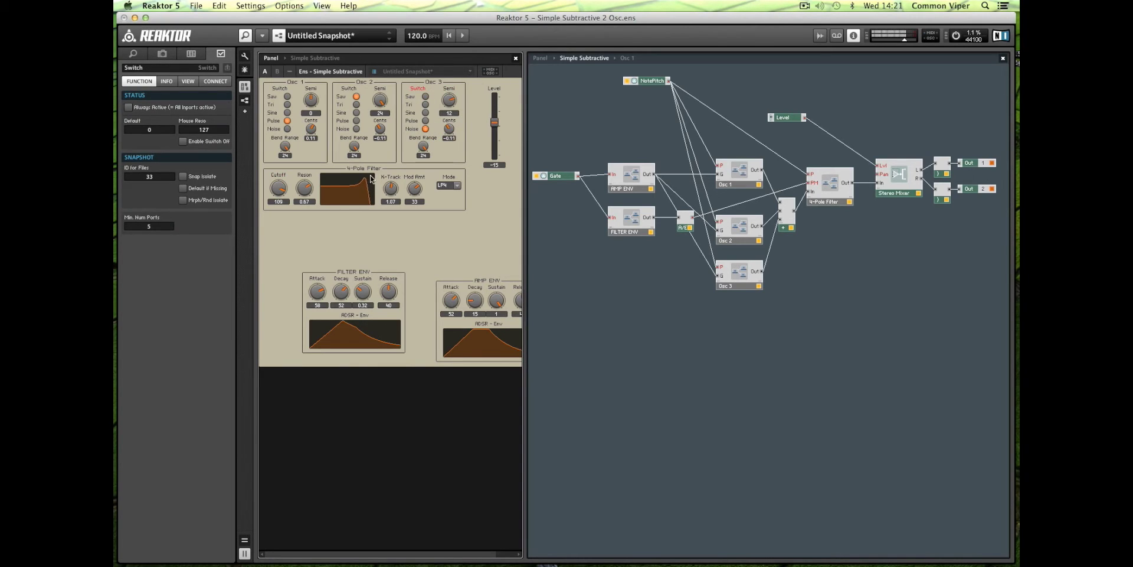
{"action": "left_click_drag", "start_coordinate": [450, 132], "coordinate": [450, 129]}
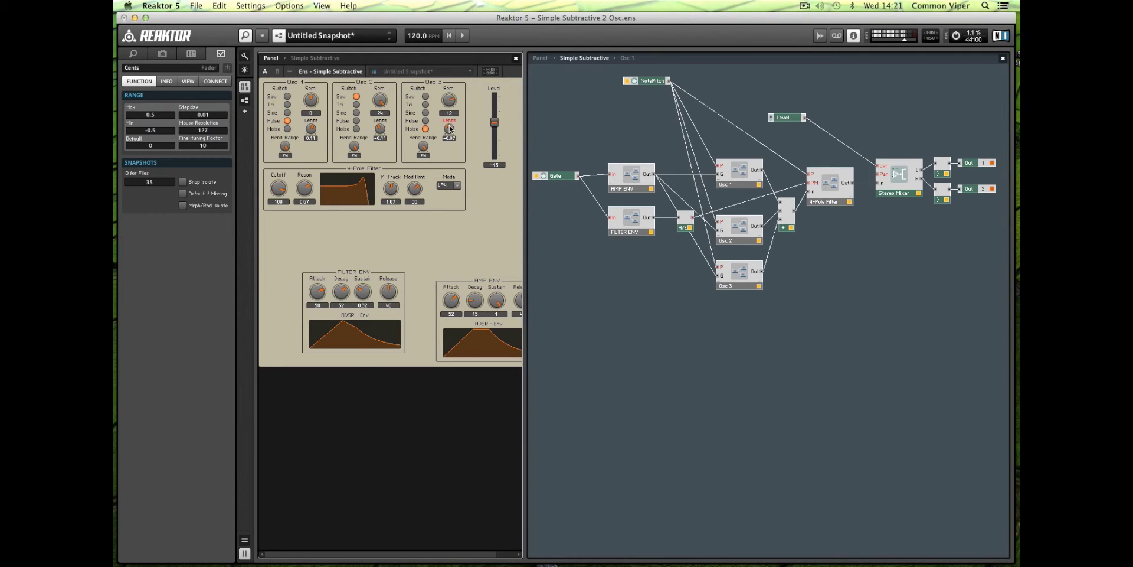
Reduce the detuning of Osc 2, set Osc 1's Cents to 0.07 and set Osc 2's Semi to 0.
{"action": "left_click_drag", "start_coordinate": [382, 131], "coordinate": [384, 127]}
{"action": "left_click_drag", "start_coordinate": [311, 128], "coordinate": [312, 133]}
{"action": "left_click", "coordinate": [381, 102]}
{"action": "left_click_drag", "start_coordinate": [380, 106], "coordinate": [385, 117]}
Clear space by lowering FILTER ENV and the 4-Pole Filter, then place AMP ENV beneath the oscillators with its ADSR graph beside its knobs.
{"action": "left_click_drag", "start_coordinate": [364, 272], "coordinate": [351, 292]}
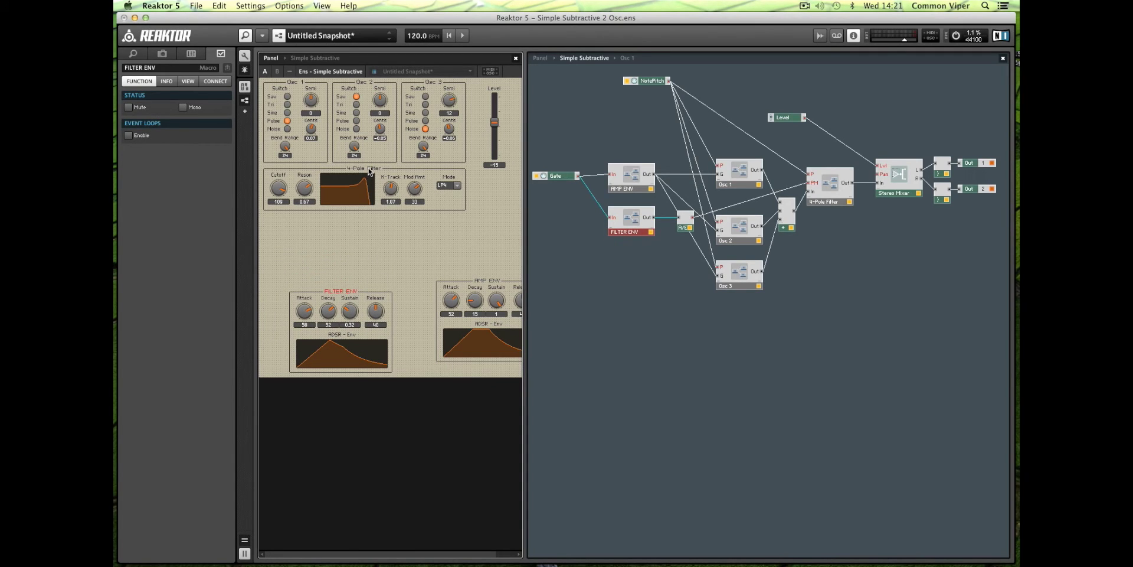
{"action": "left_click_drag", "start_coordinate": [369, 171], "coordinate": [367, 257]}
{"action": "left_click_drag", "start_coordinate": [480, 280], "coordinate": [313, 172]}
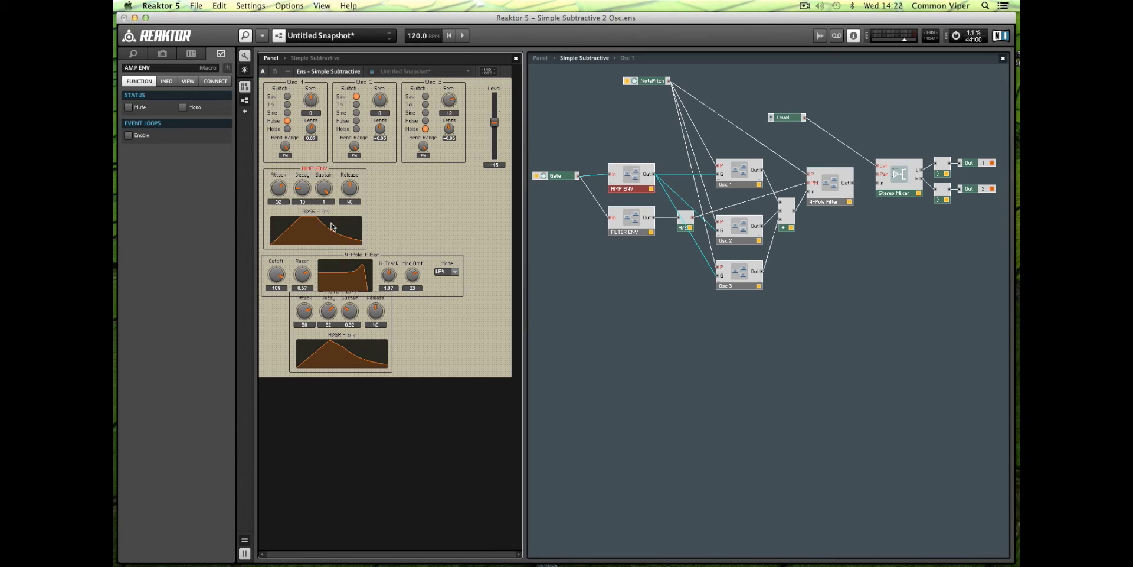
{"action": "left_click_drag", "start_coordinate": [330, 227], "coordinate": [410, 187]}
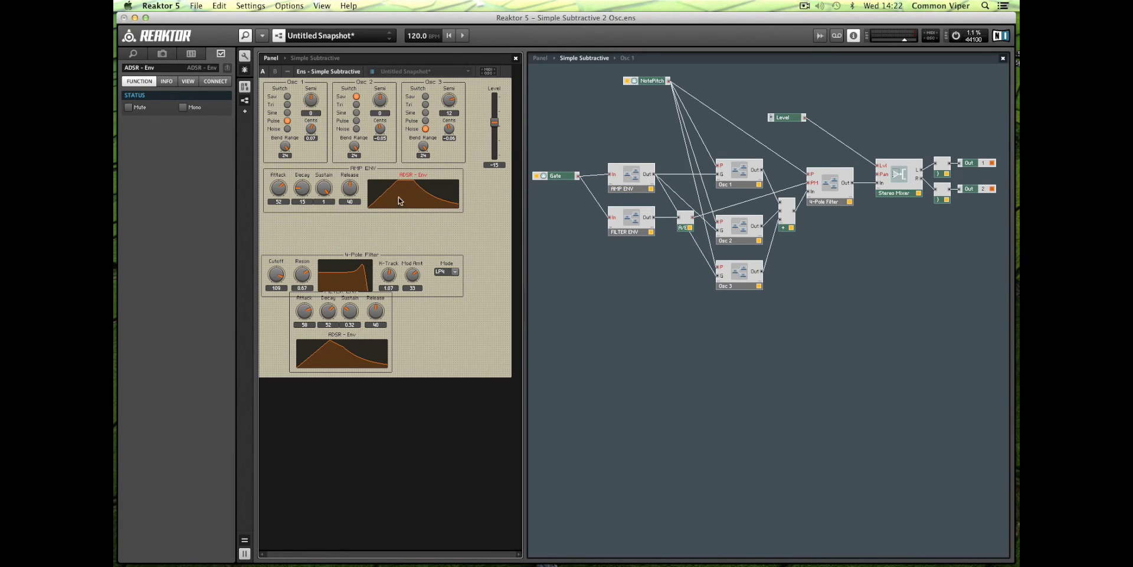
Stack the 4-Pole Filter and FILTER ENV beneath AMP ENV, nudging the ADSR graph and filter Mode selector so the frames line up.
{"action": "left_click_drag", "start_coordinate": [358, 258], "coordinate": [361, 221]}
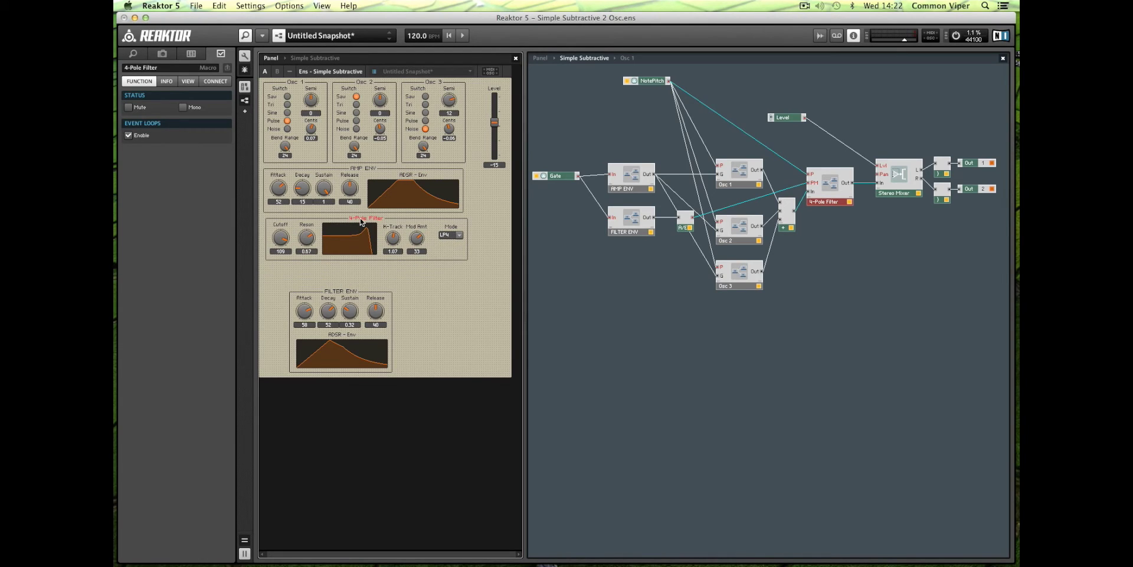
{"action": "left_click_drag", "start_coordinate": [422, 192], "coordinate": [425, 191]}
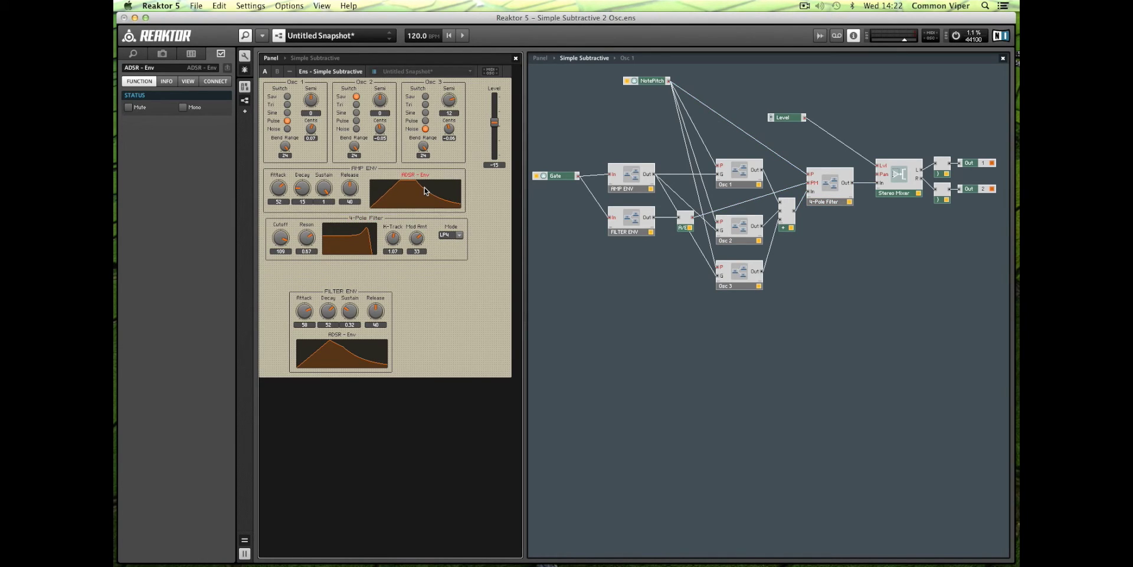
{"action": "left_click_drag", "start_coordinate": [447, 233], "coordinate": [446, 234]}
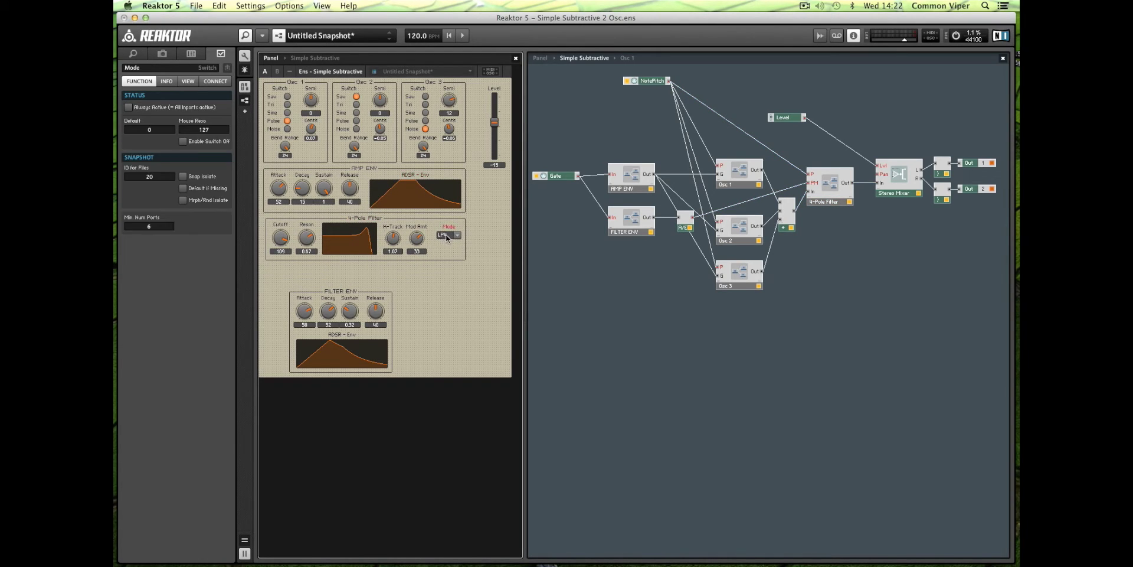
{"action": "left_click_drag", "start_coordinate": [346, 292], "coordinate": [323, 265]}
{"action": "left_click_drag", "start_coordinate": [362, 222], "coordinate": [361, 222]}
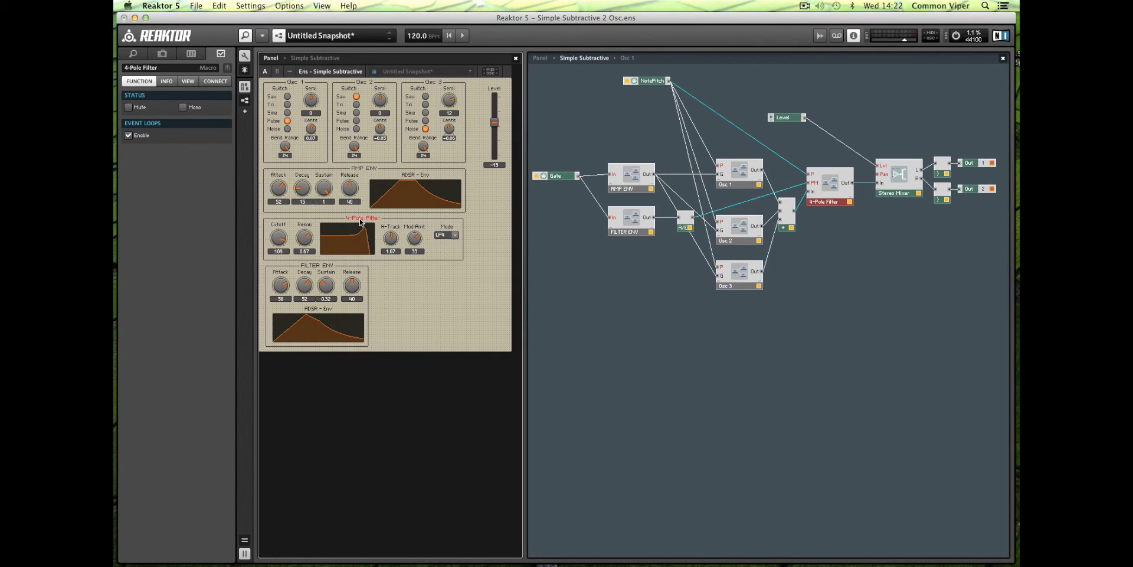
{"action": "left_click_drag", "start_coordinate": [456, 238], "coordinate": [458, 238]}
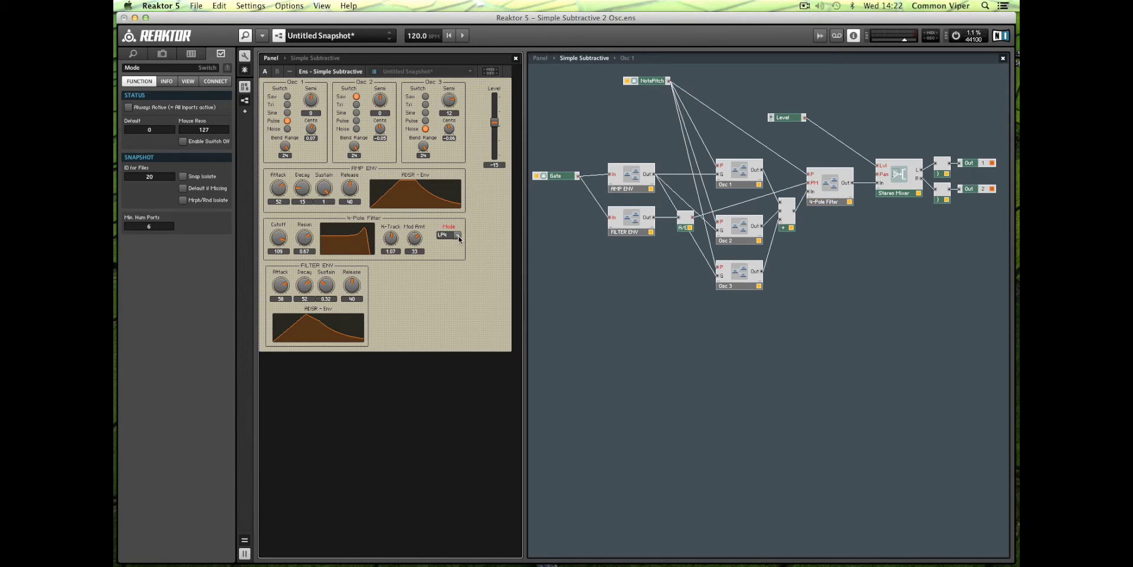
Place the FILTER ENV graph beside its knobs, hide the graph's label and align the macro with the frames above.
{"action": "left_click_drag", "start_coordinate": [349, 331], "coordinate": [440, 295]}
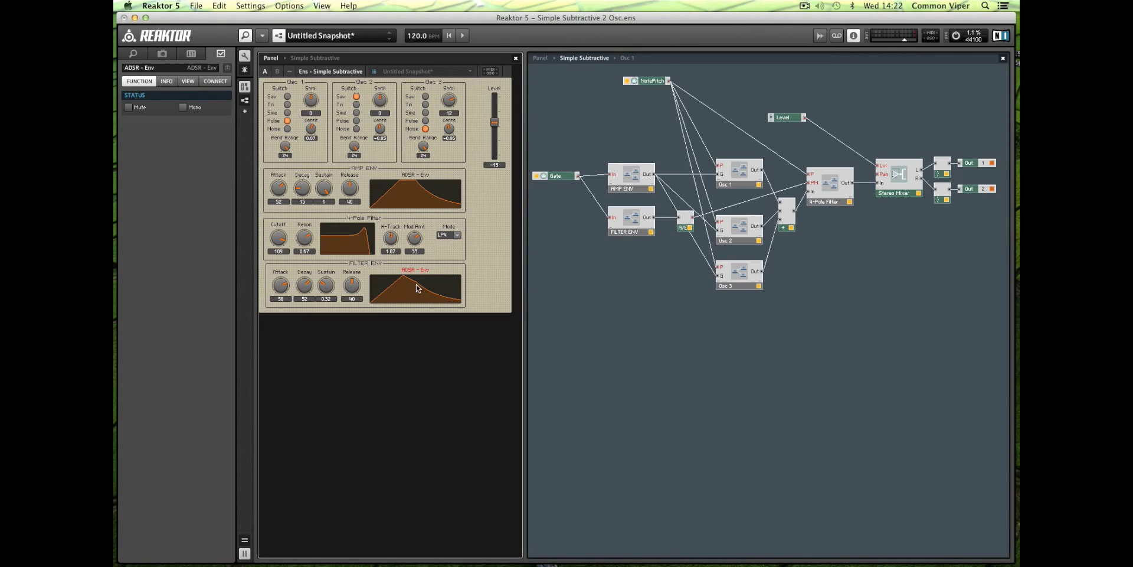
{"action": "left_click", "coordinate": [189, 83]}
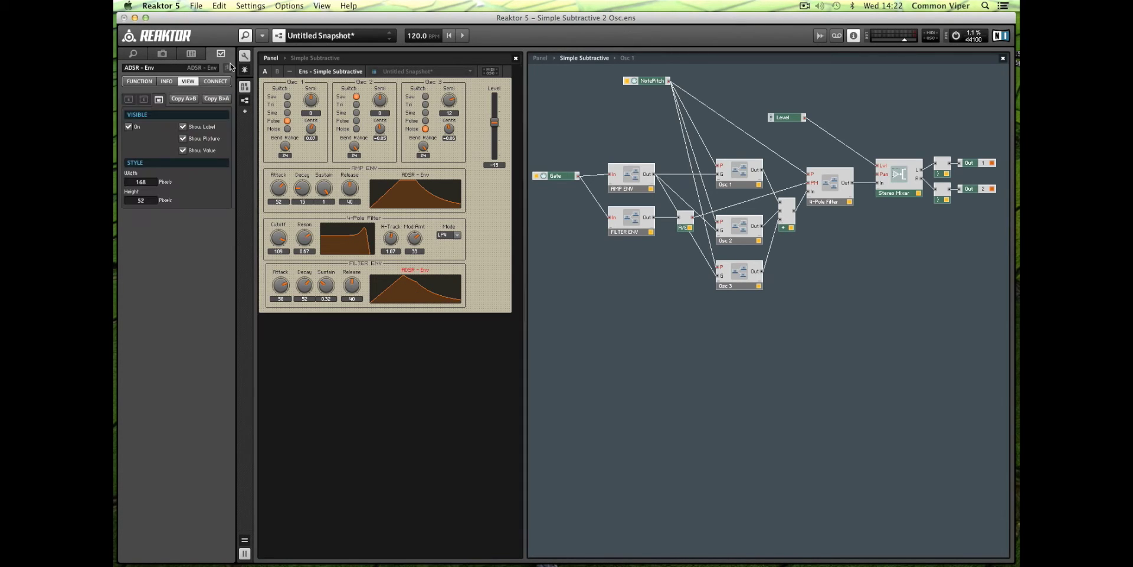
{"action": "left_click", "coordinate": [183, 127]}
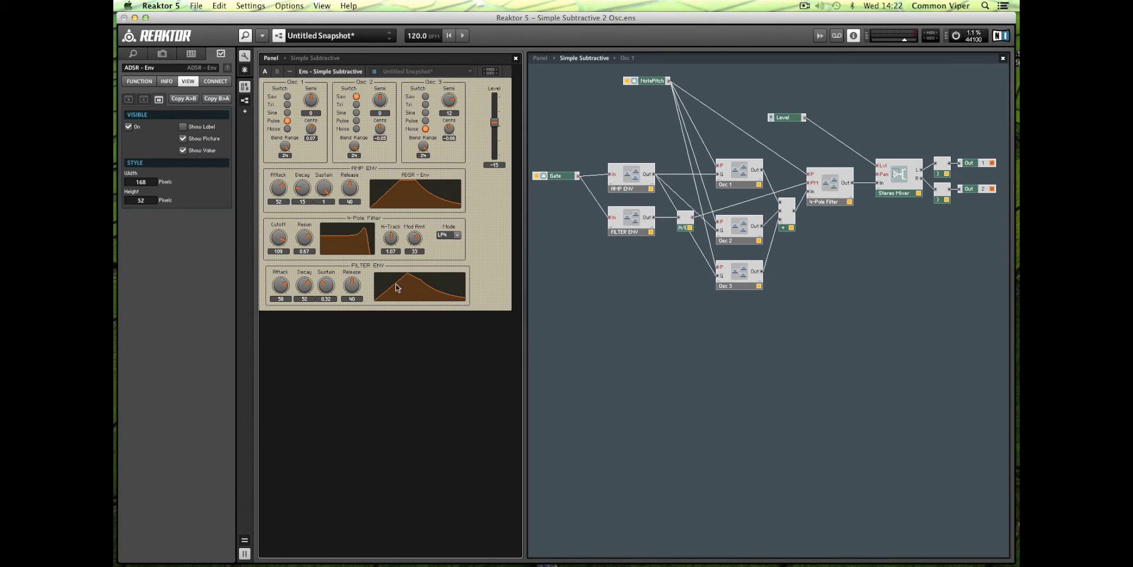
{"action": "left_click", "coordinate": [373, 269]}
{"action": "left_click", "coordinate": [414, 289]}
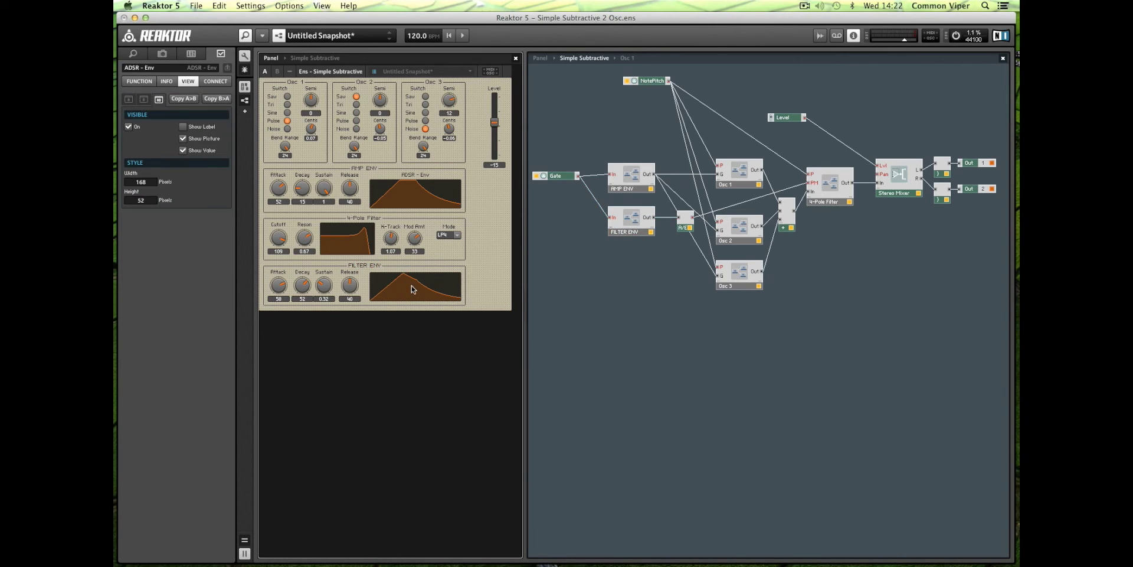
Move the Level fader closer to Osc 3, and set Osc 2's Semi to 24 and the filter Cutoff to 96.
{"action": "left_click", "coordinate": [494, 98]}
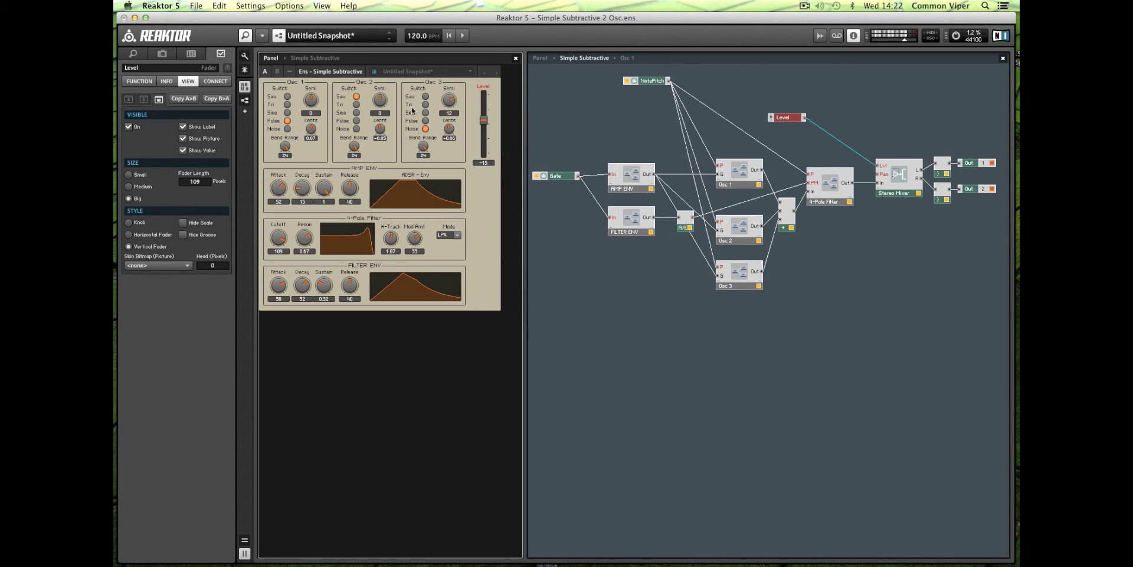
{"action": "left_click_drag", "start_coordinate": [381, 103], "coordinate": [385, 62]}
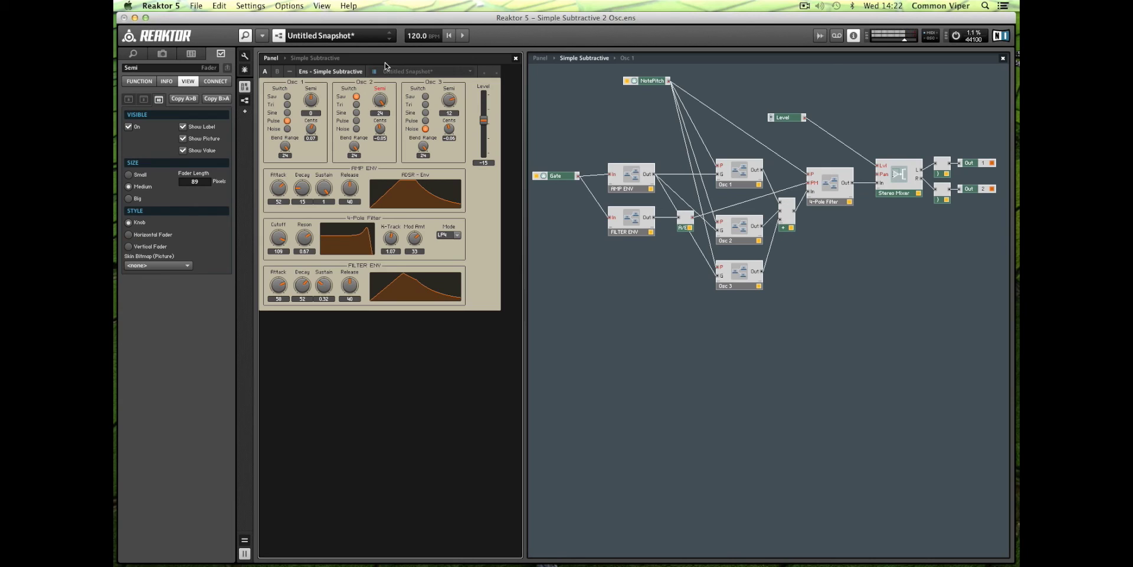
{"action": "mouse_move", "coordinate": [279, 237]}
{"action": "left_mouse_down"}
{"action": "mouse_move", "coordinate": [278, 267]}
{"action": "mouse_move", "coordinate": [283, 230]}
{"action": "mouse_move", "coordinate": [284, 245]}
{"action": "left_mouse_up"}
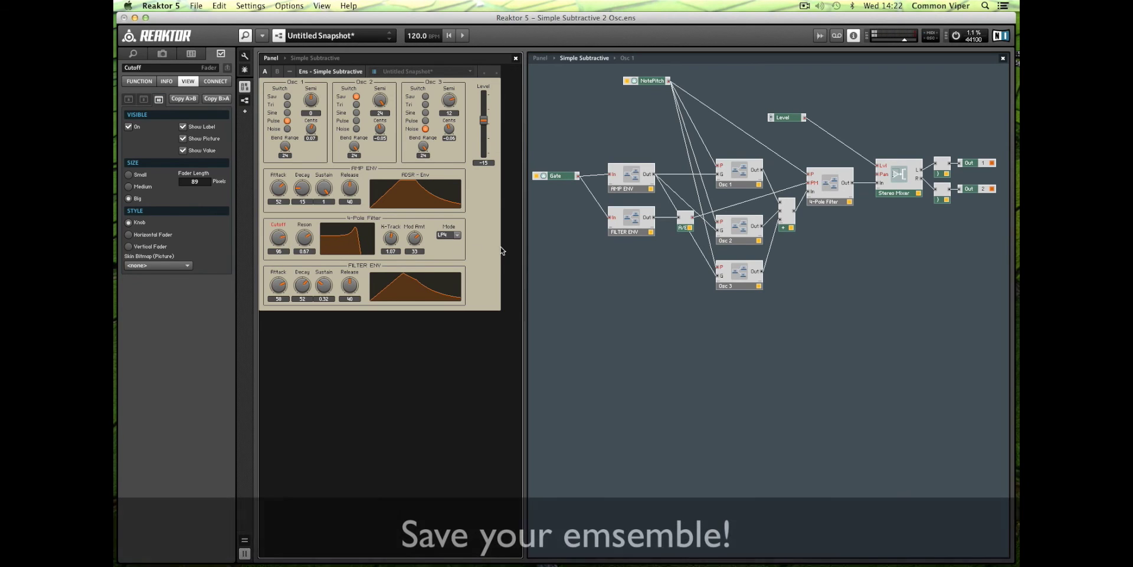